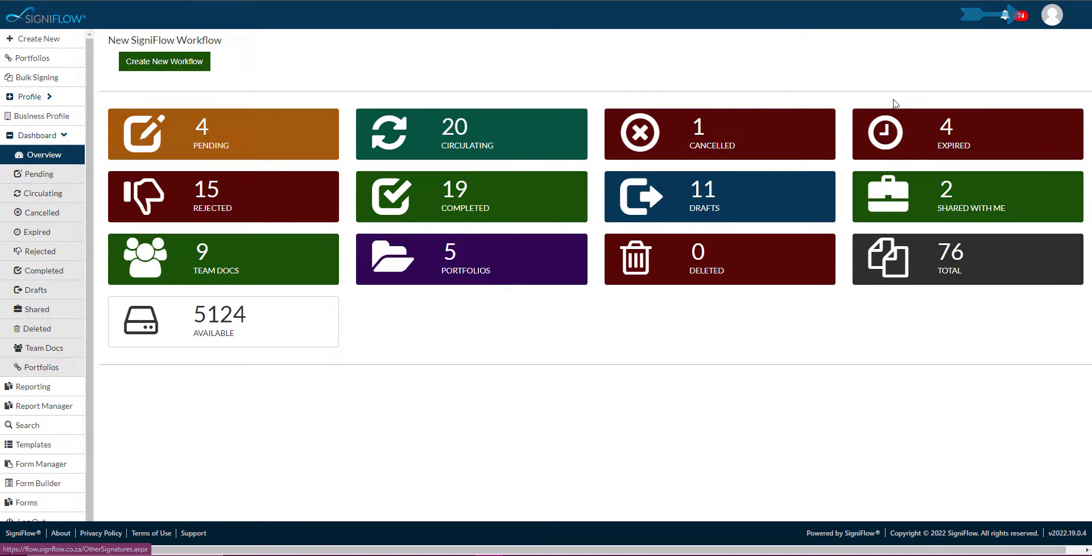
# Step: Open the account's personal profile details and look through the Personal Information page
pyautogui.click(1052, 15)
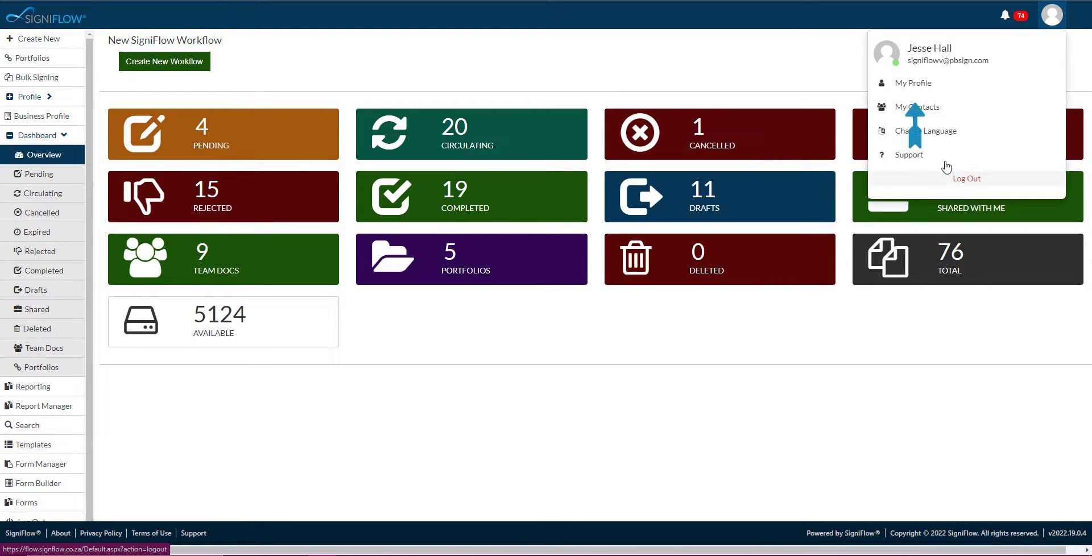
pyautogui.click(503, 116)
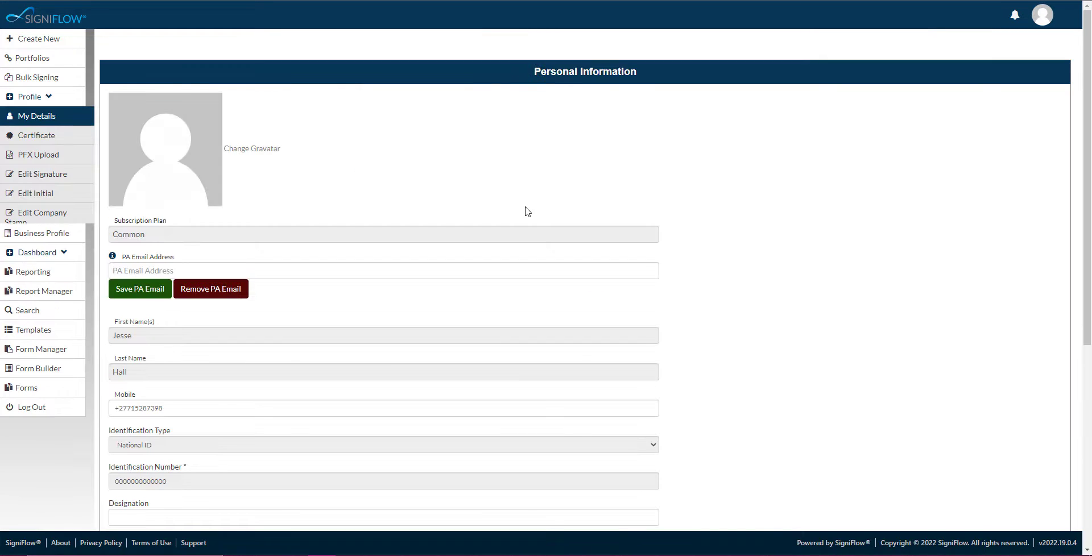
pyautogui.scroll(-5, 528, 211)
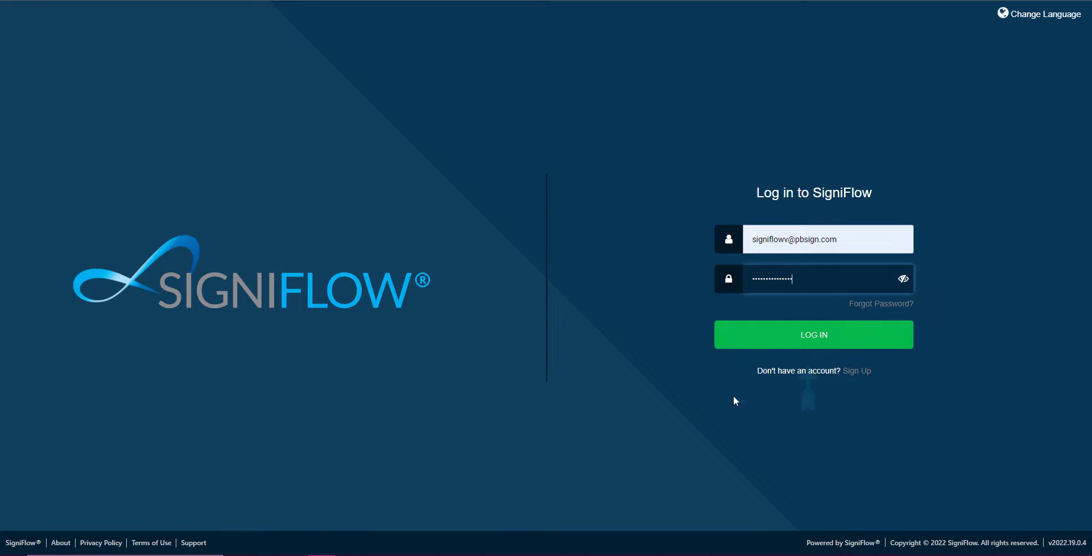
# Step: Log in with the filled-in credentials and open the EasiSign configuration of the business profile
pyautogui.click(829, 346)
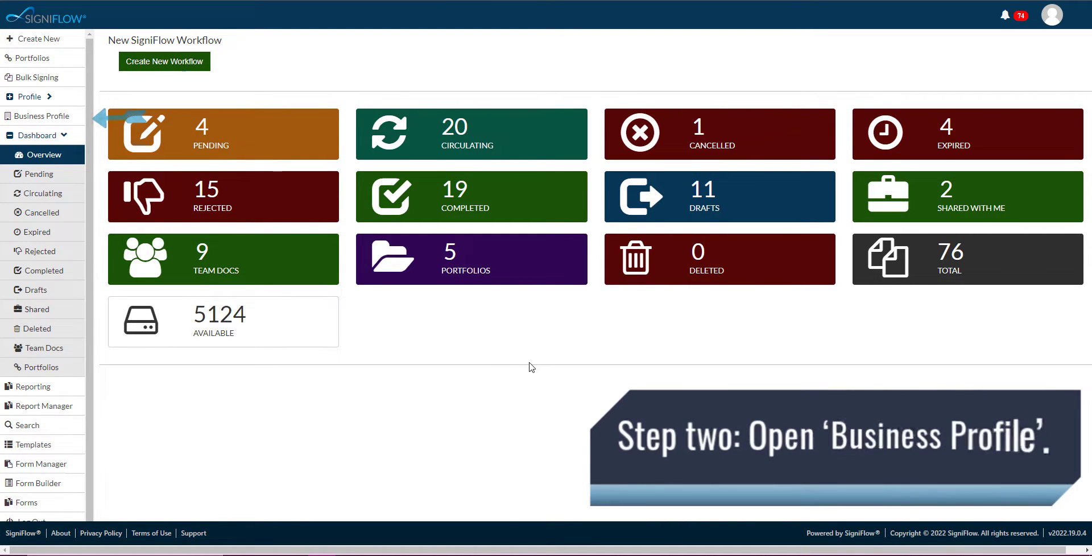
pyautogui.click(70, 117)
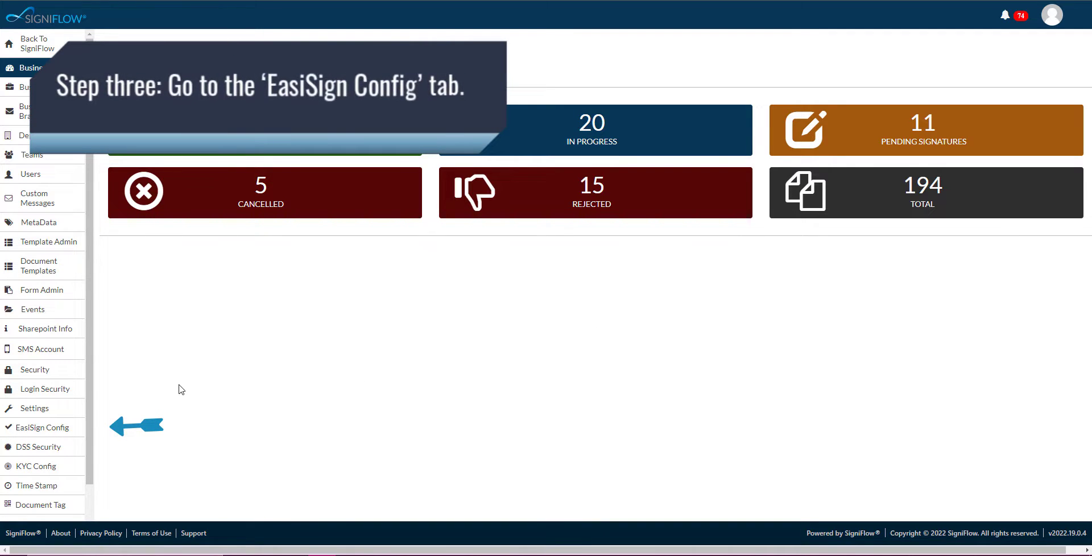
pyautogui.click(67, 430)
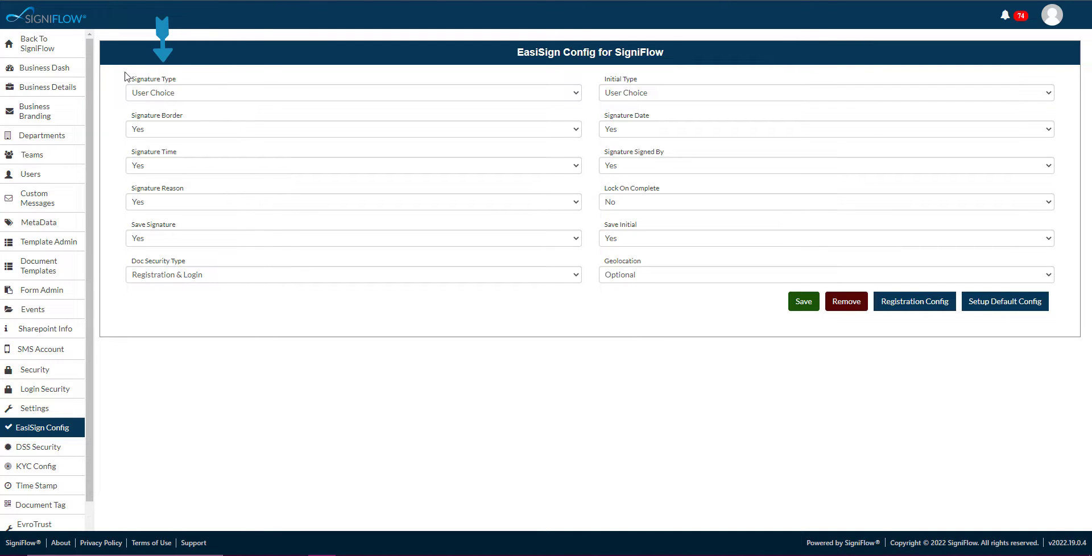
# Step: Try the User Choice, User Font and Custom options in turn as the signature type
pyautogui.click(575, 93)
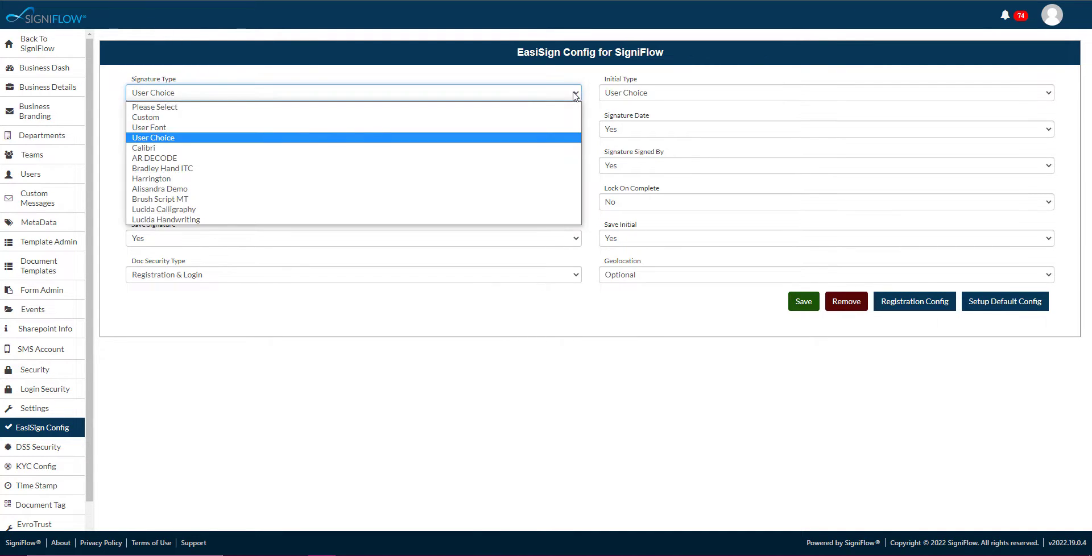
pyautogui.click(155, 139)
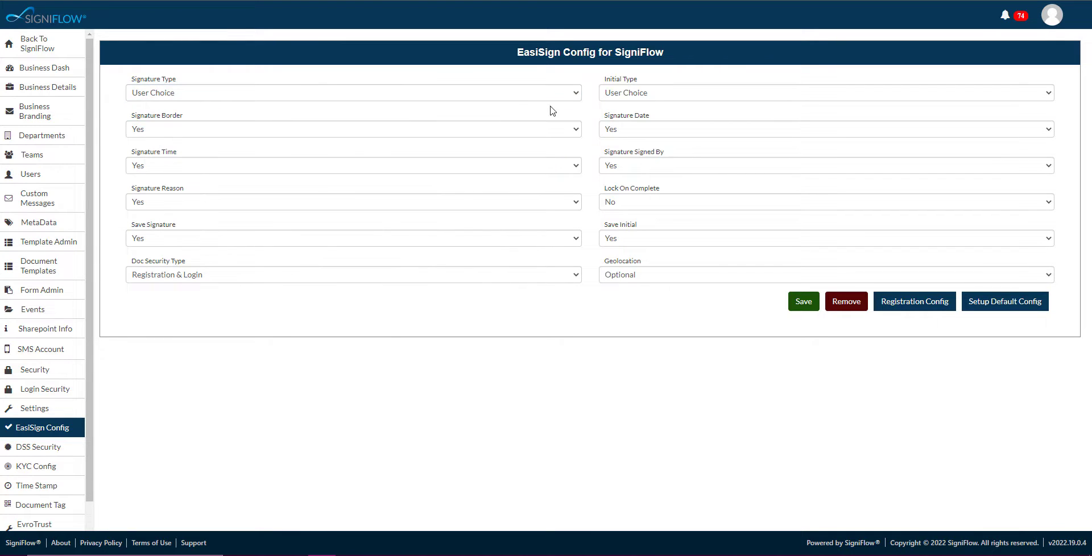
pyautogui.click(577, 94)
pyautogui.click(164, 123)
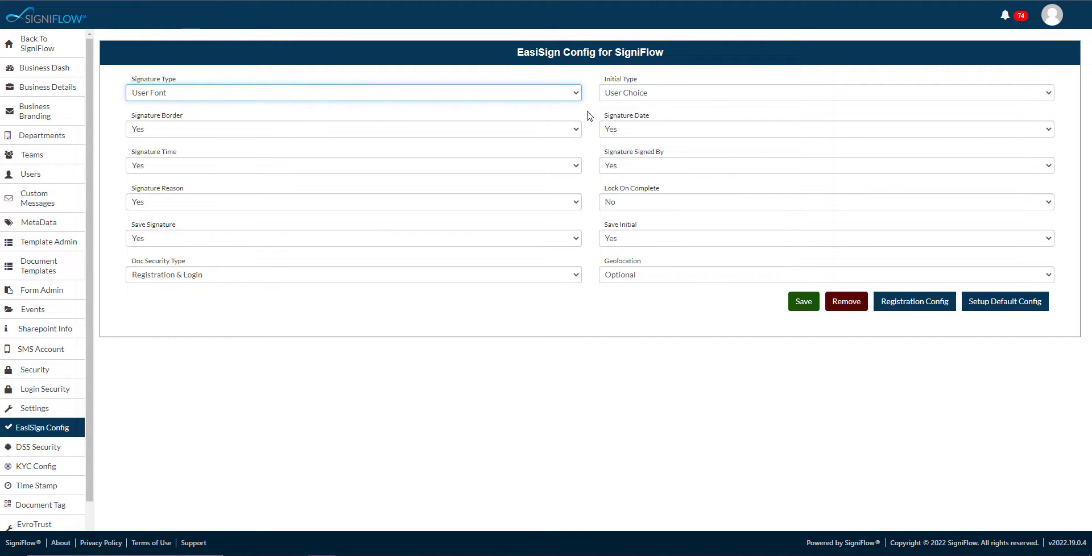
pyautogui.click(576, 95)
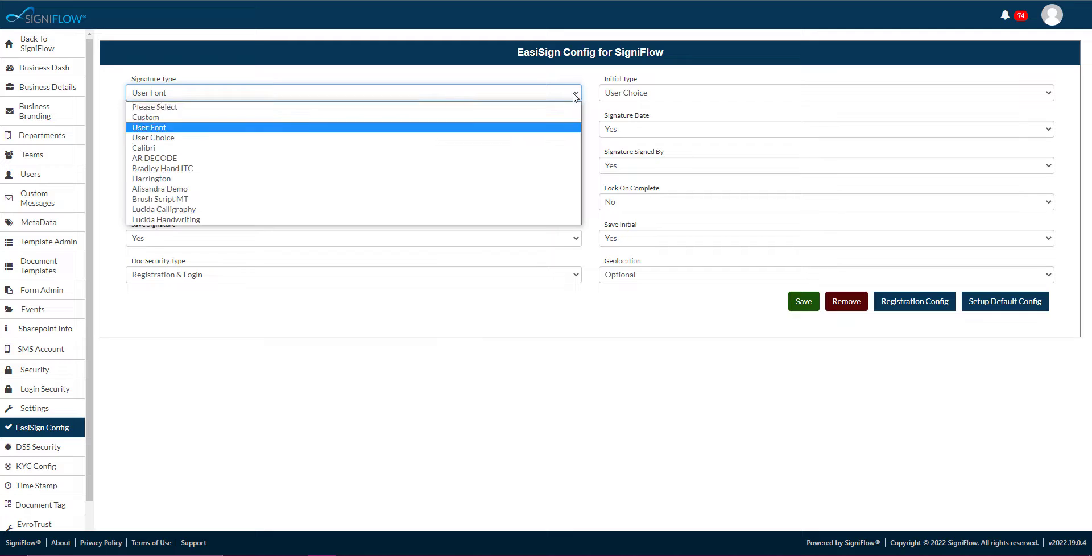
pyautogui.click(169, 118)
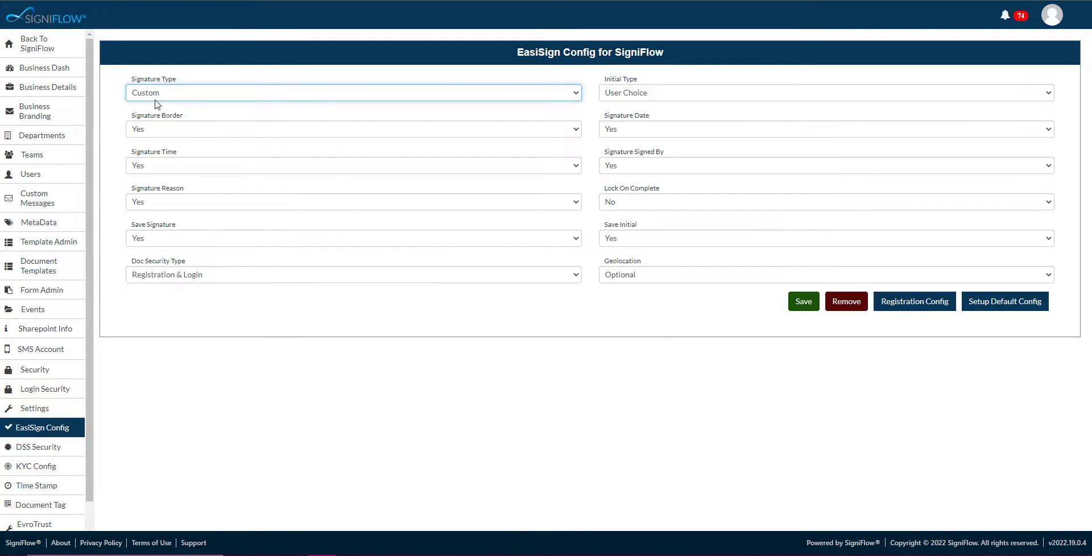
# Step: Set both the signature type and the initial type to User Choice
pyautogui.click(570, 96)
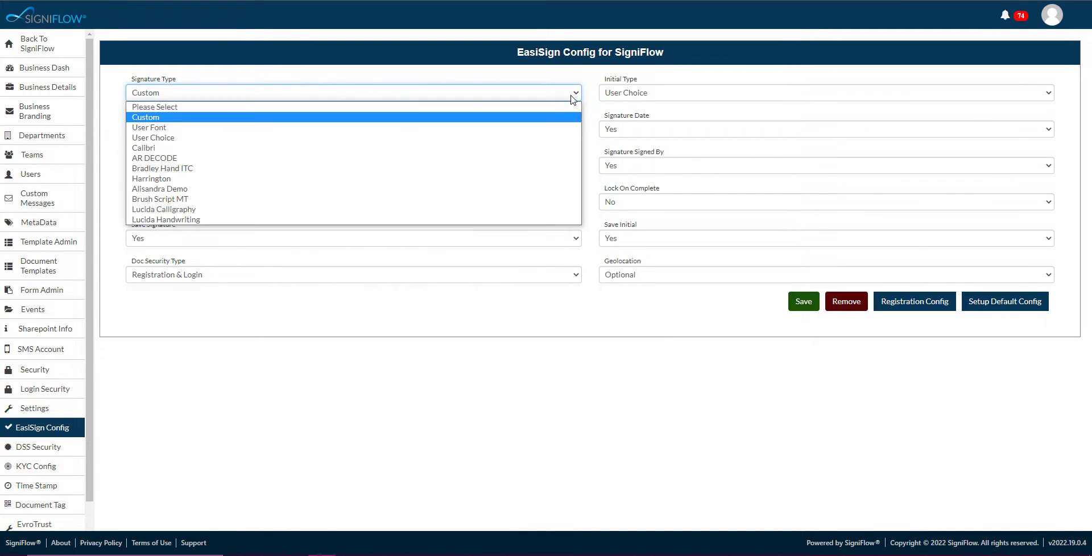
pyautogui.click(177, 138)
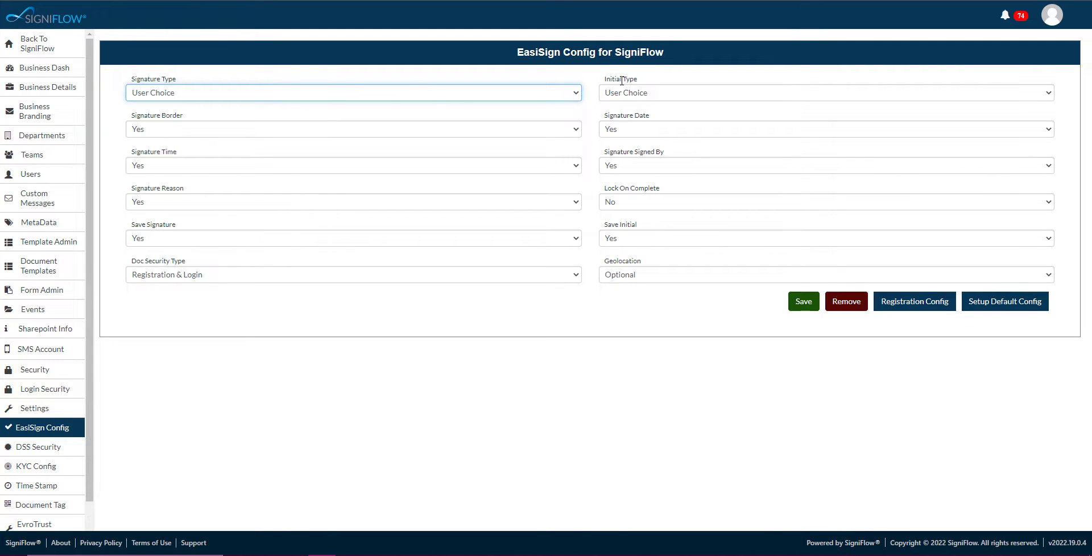
pyautogui.click(1047, 93)
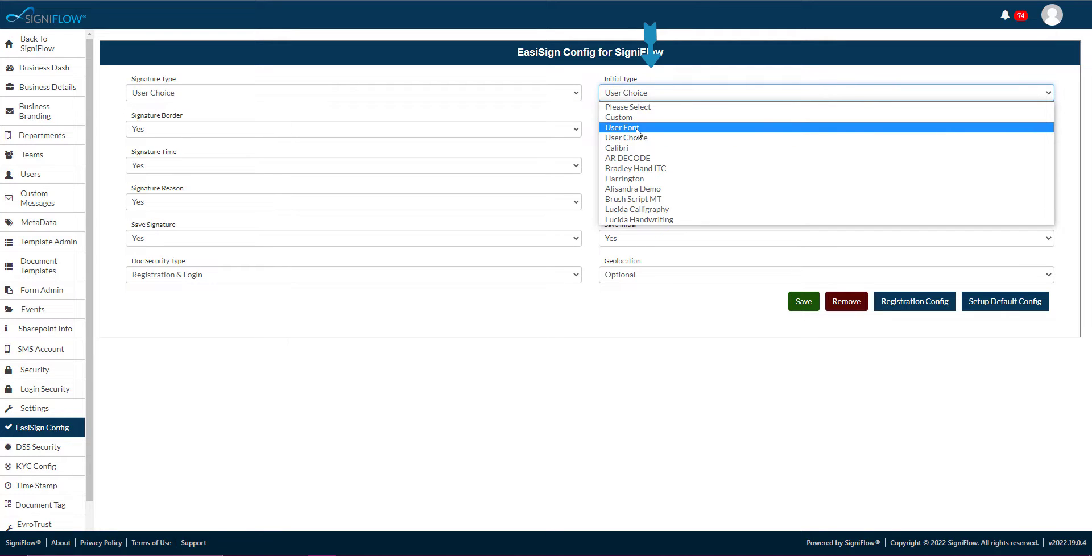
pyautogui.click(641, 142)
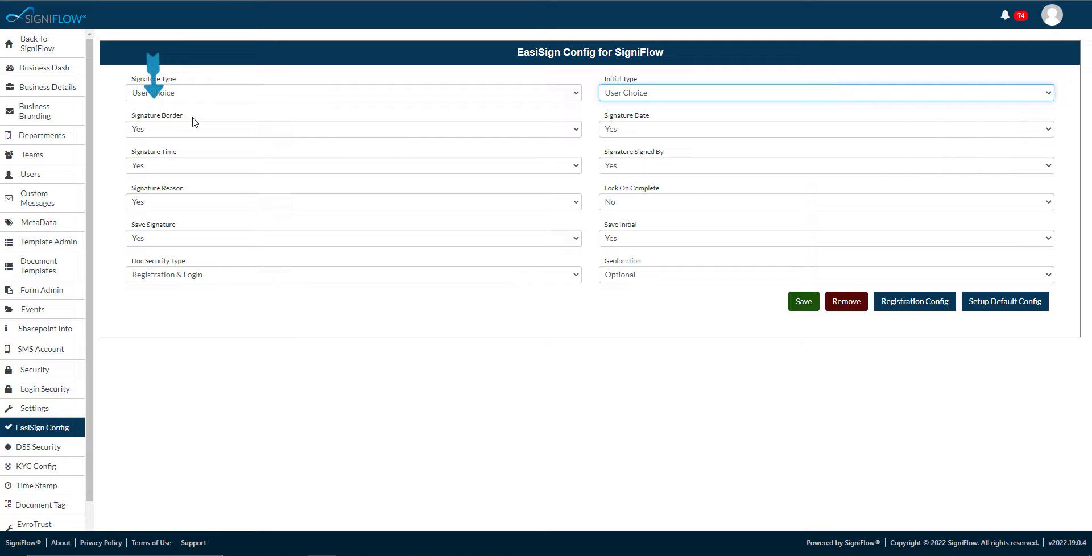
# Step: Set the signature border and the signature date to User Choice
pyautogui.click(572, 130)
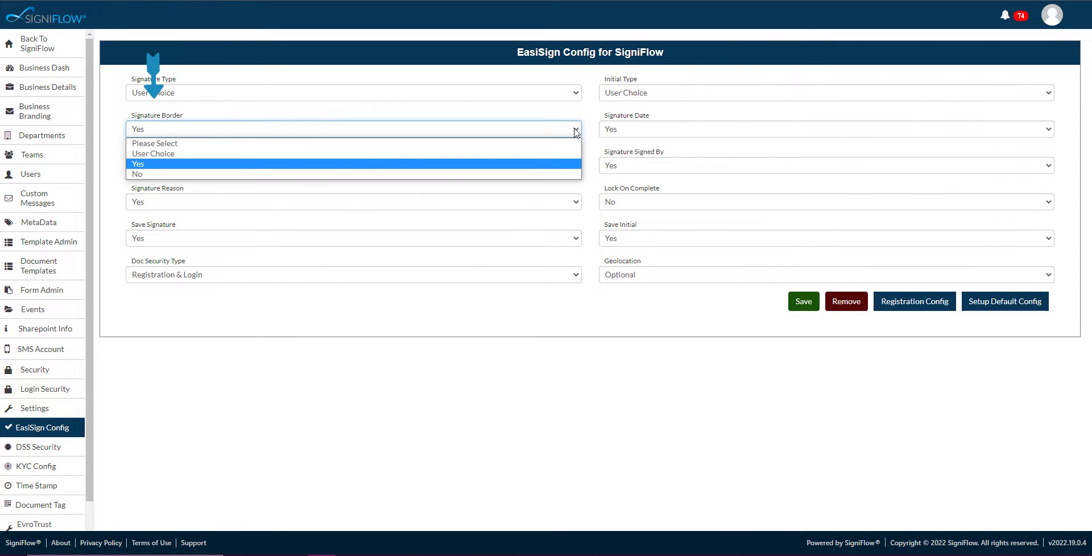
pyautogui.click(149, 155)
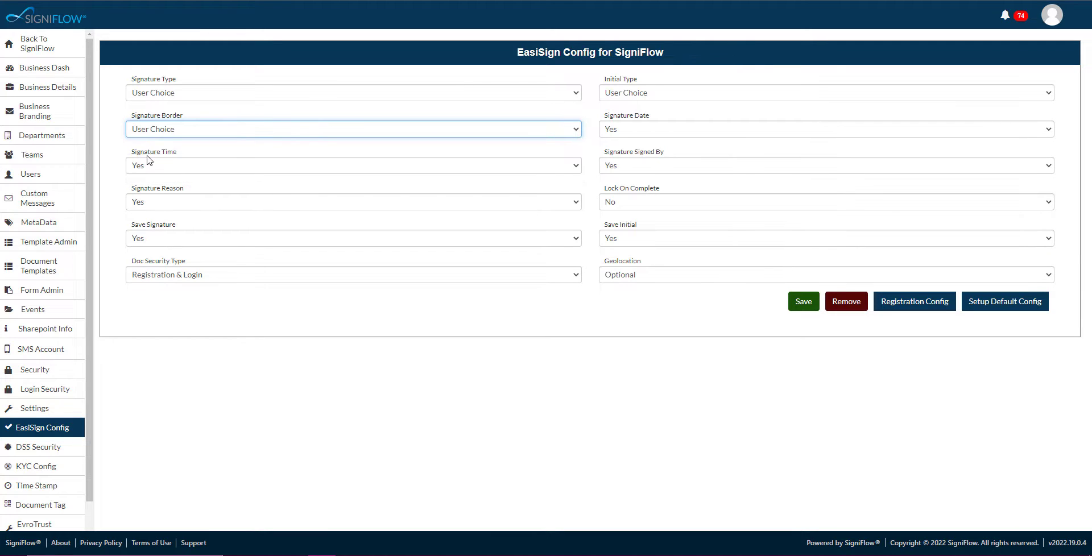
pyautogui.click(628, 132)
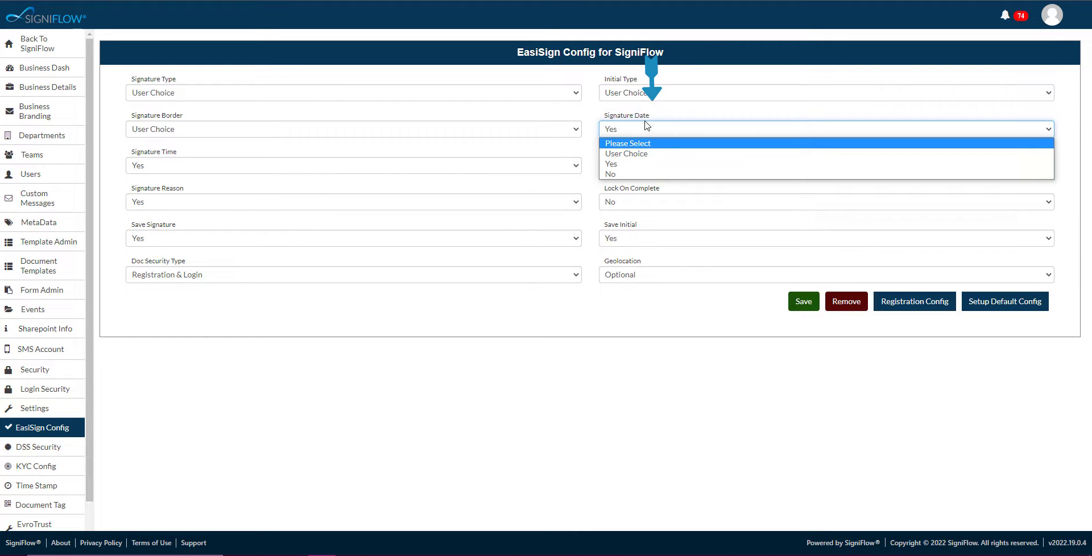
pyautogui.click(616, 153)
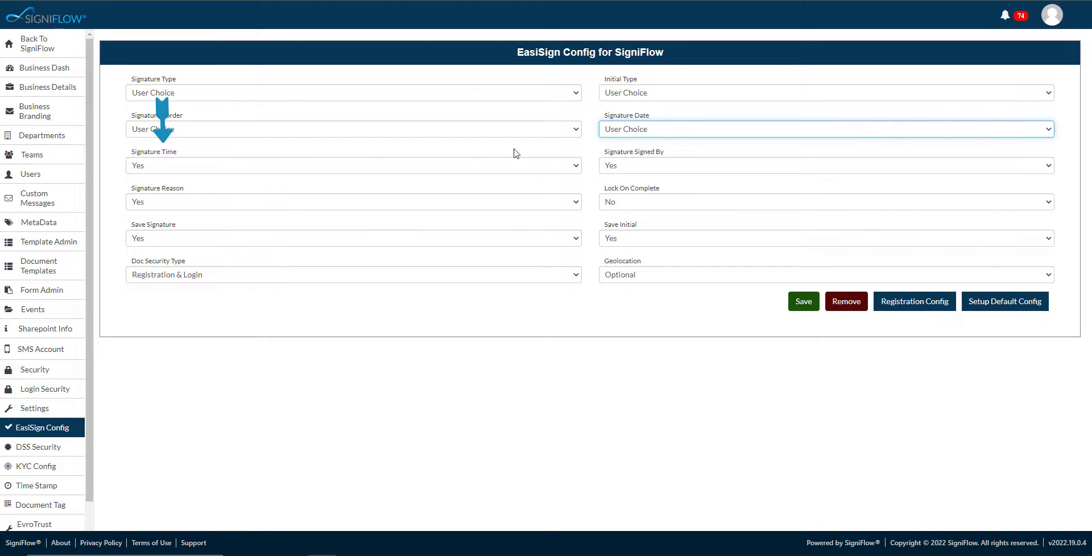
# Step: Set the Signature Time and Signature Signed By options to Yes
pyautogui.click(570, 166)
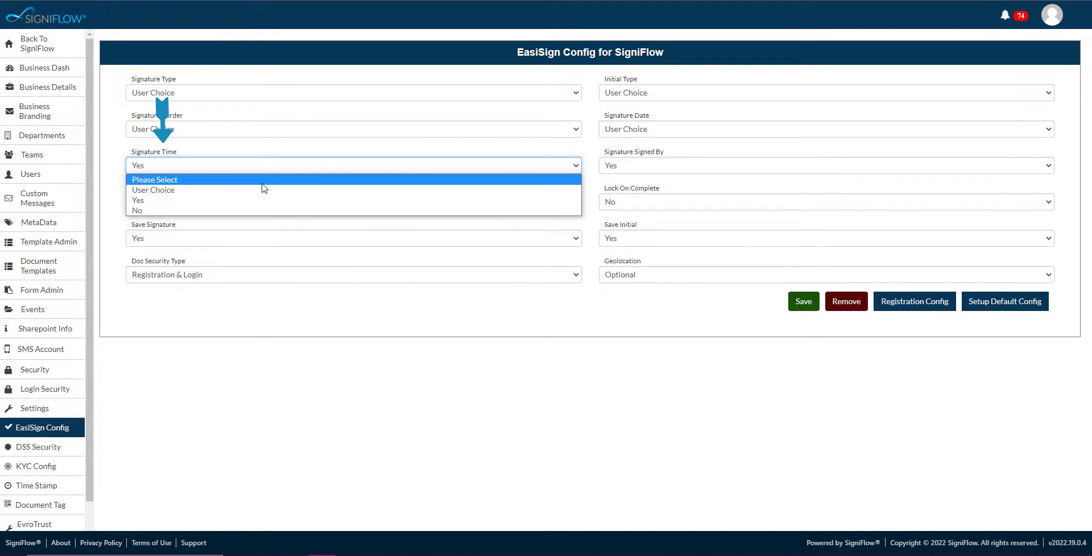
pyautogui.click(168, 202)
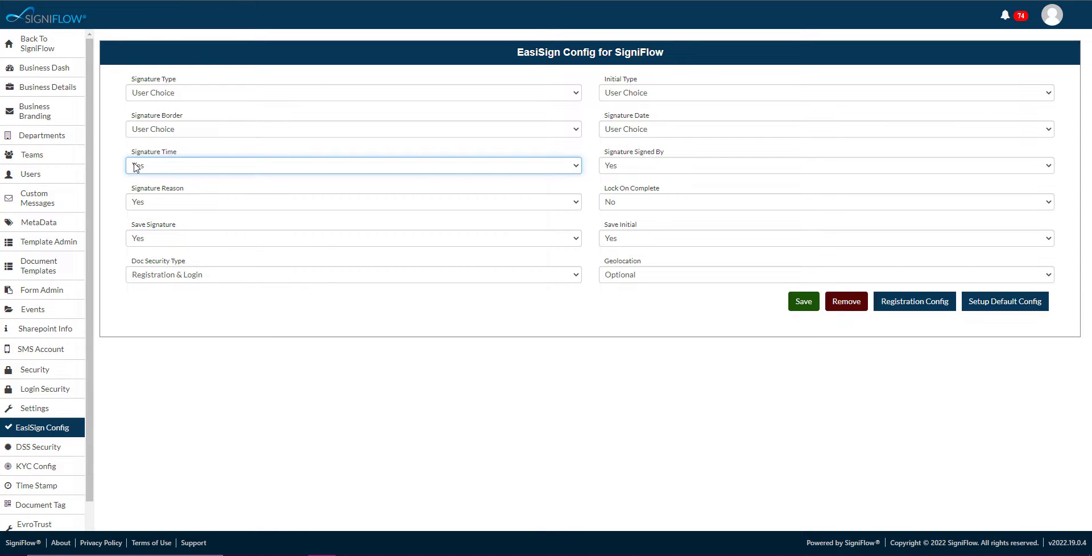
pyautogui.click(633, 169)
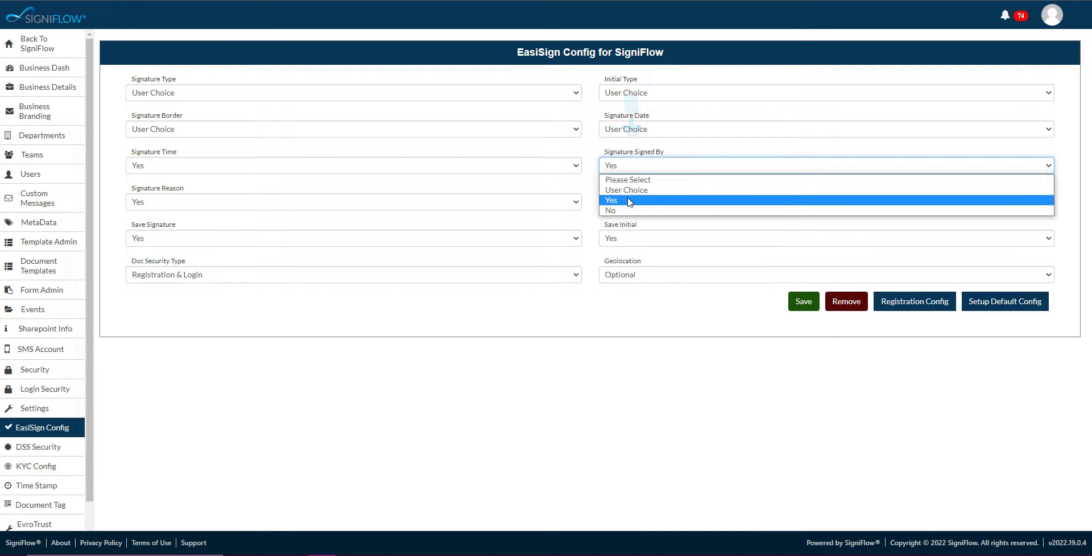
pyautogui.click(630, 201)
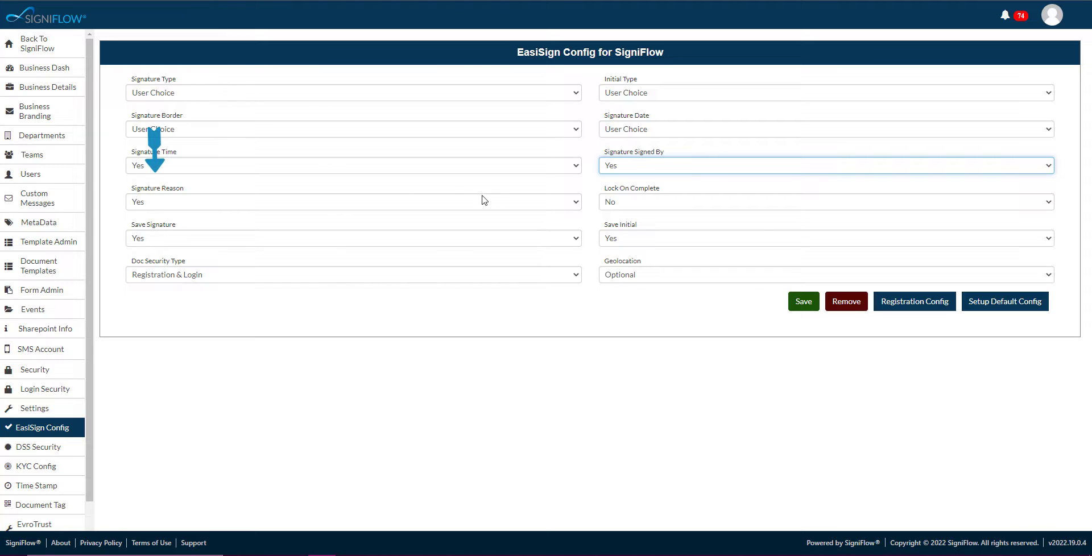
# Step: Set the signature reason to User Choice and Lock On Complete to No
pyautogui.click(507, 203)
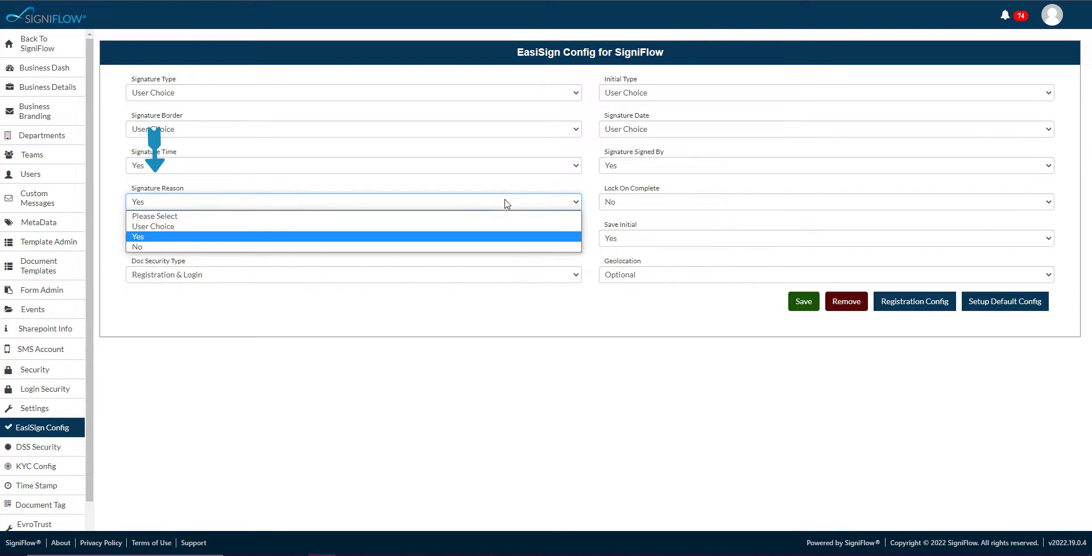
pyautogui.click(182, 227)
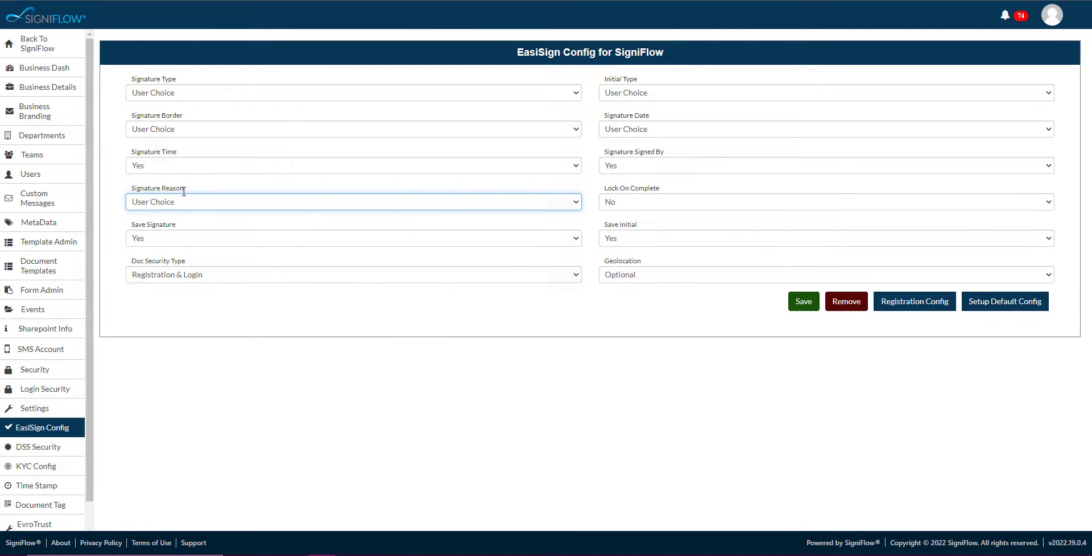
pyautogui.click(630, 207)
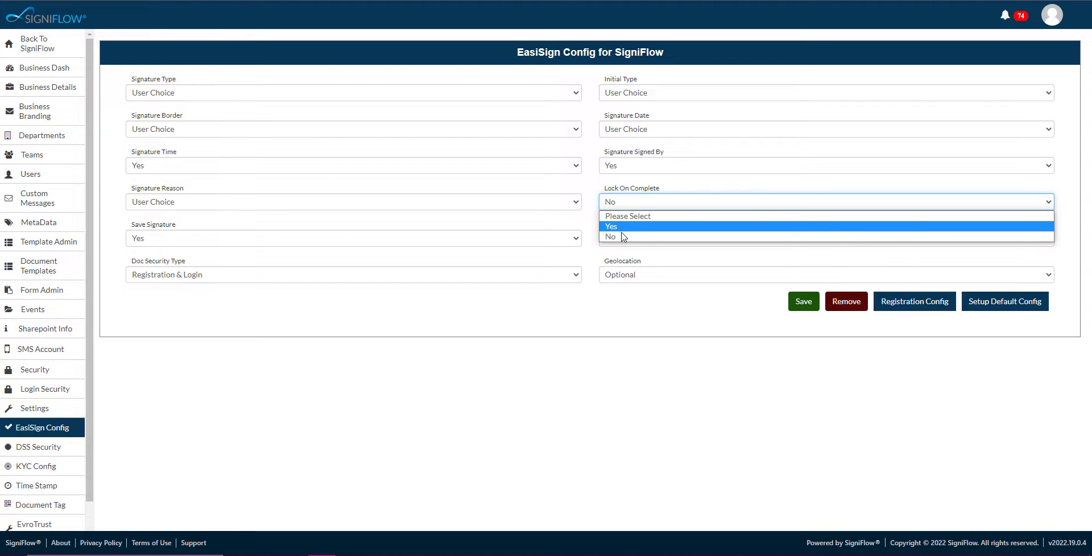
pyautogui.click(624, 236)
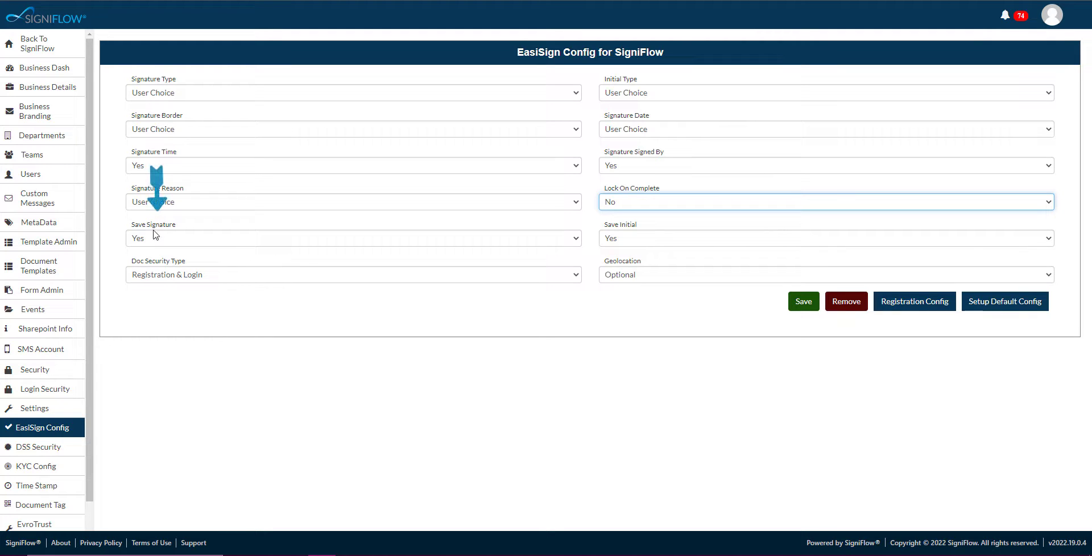
# Step: Set both Save Signature and Save Initial to Yes
pyautogui.click(221, 237)
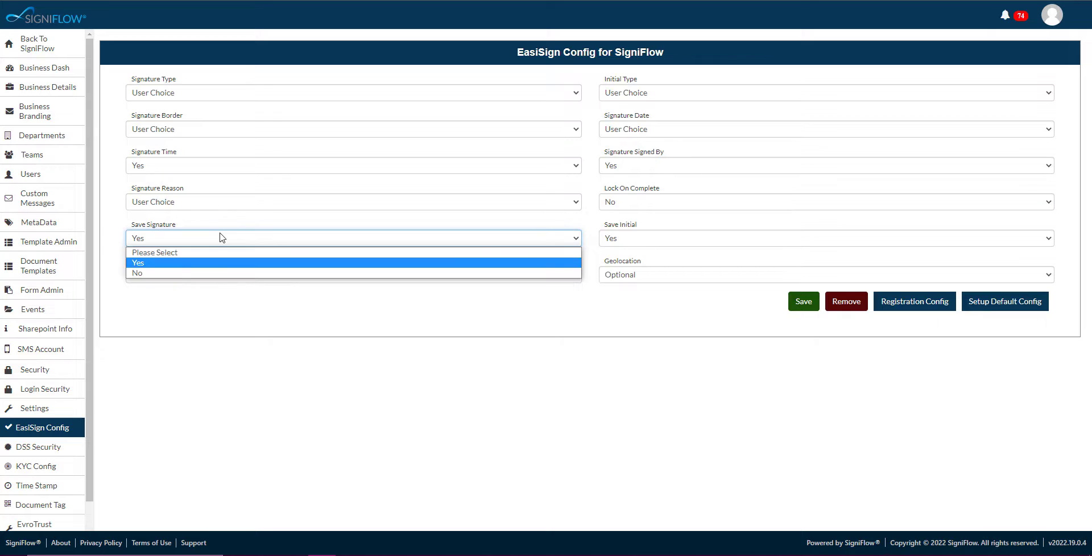
pyautogui.click(139, 265)
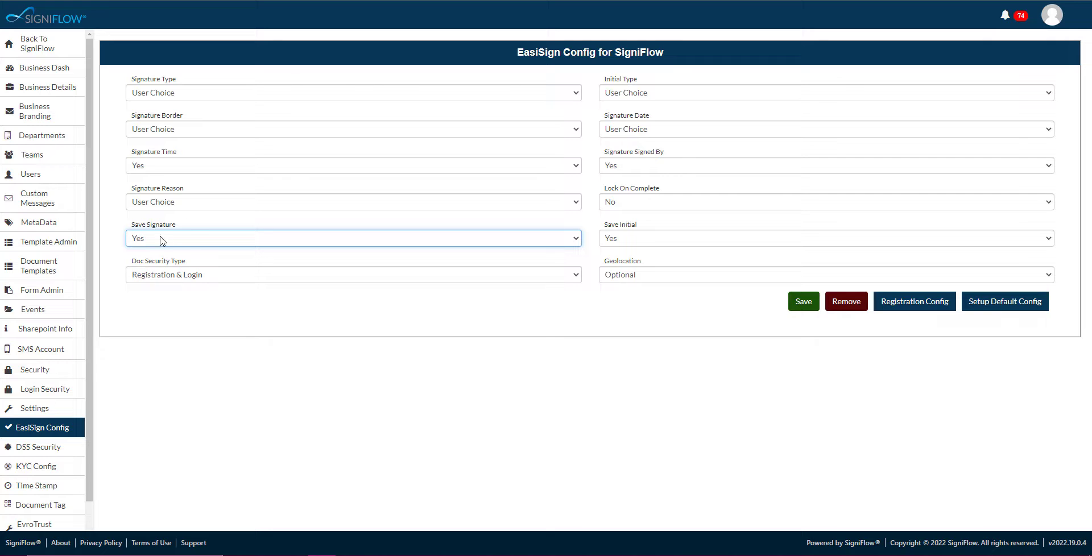
pyautogui.click(640, 237)
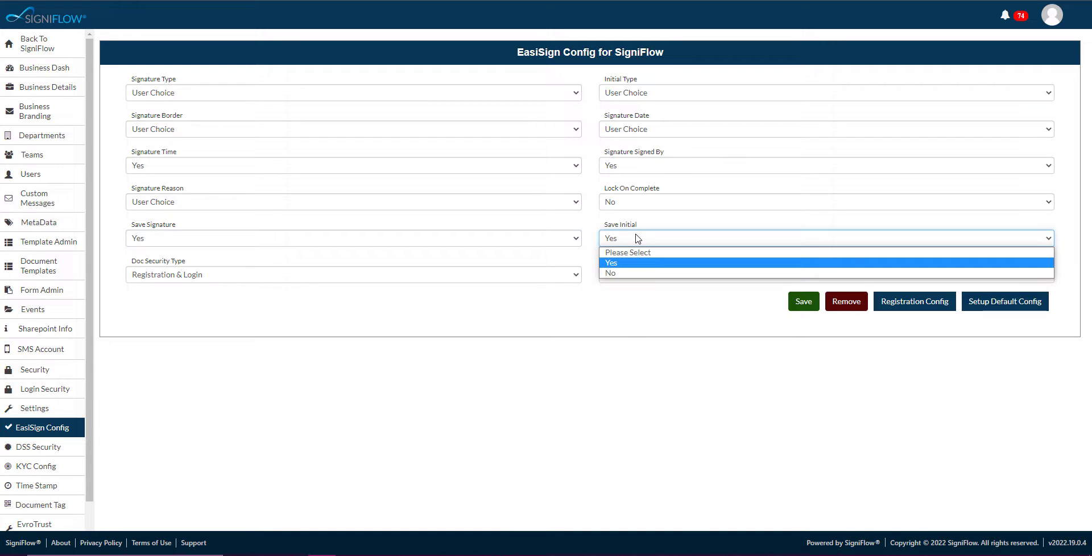
pyautogui.click(622, 263)
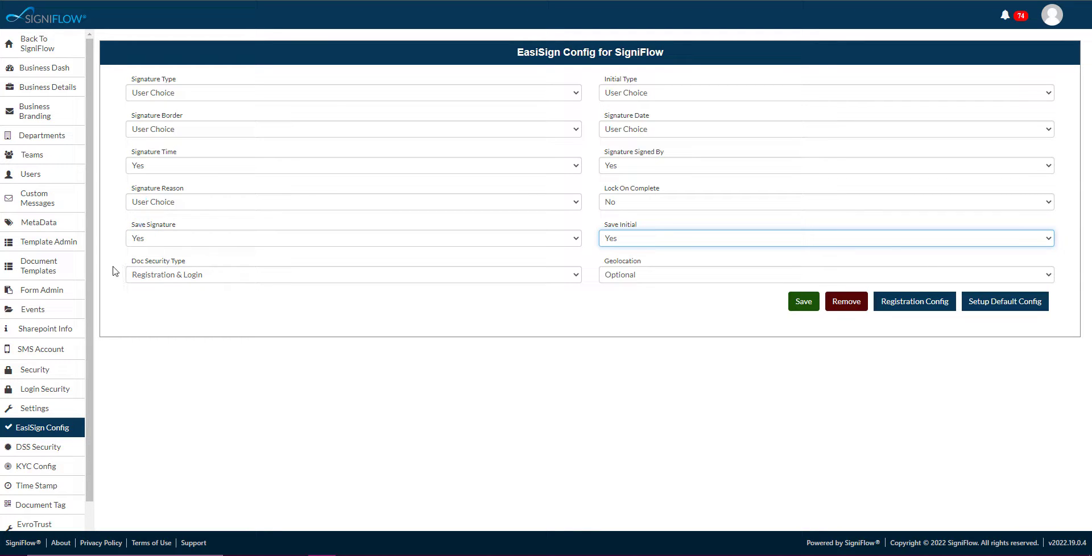
# Step: Set the document security type to Registration & OTP
pyautogui.click(195, 276)
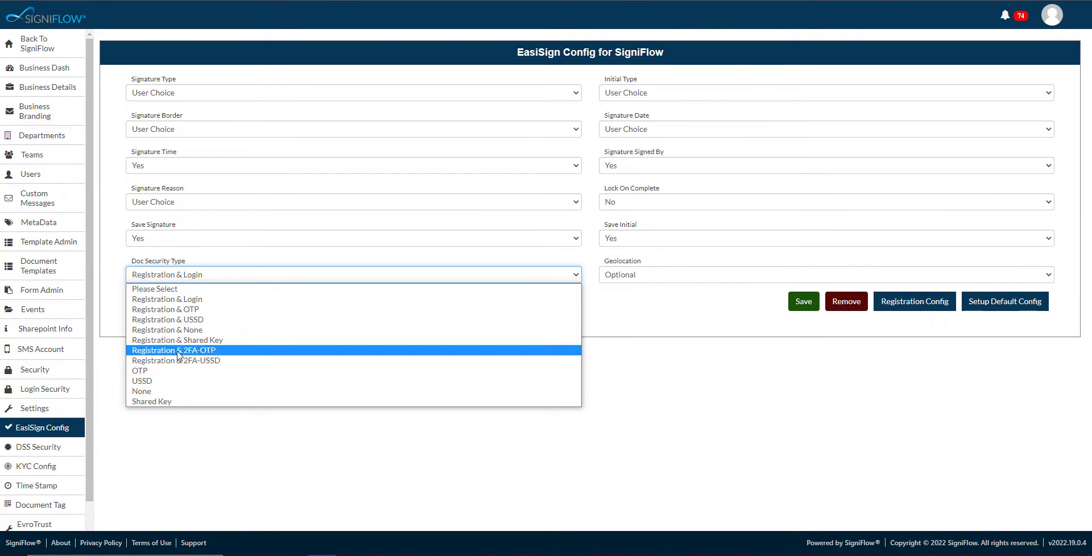
pyautogui.click(165, 300)
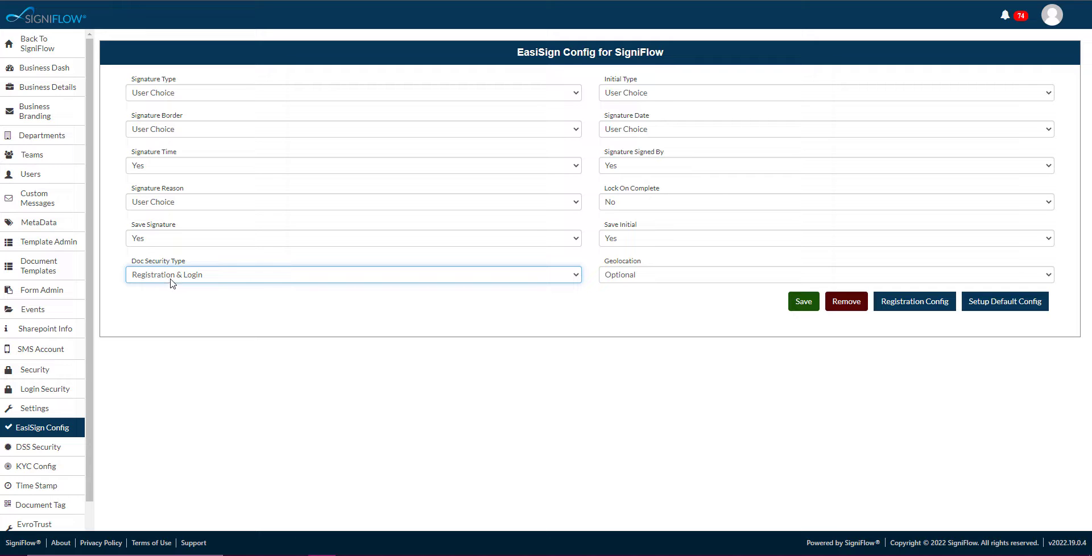
pyautogui.click(172, 282)
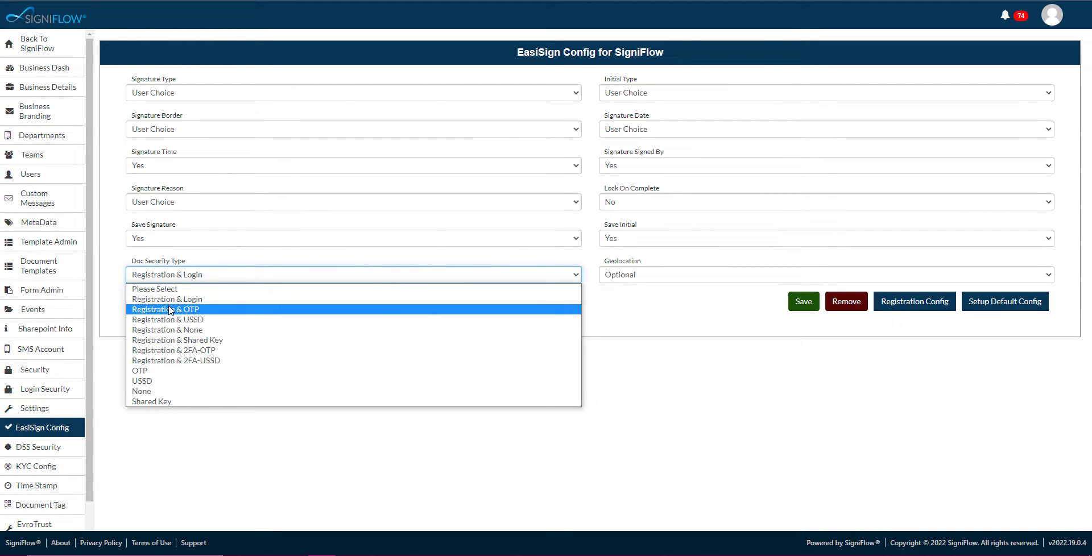
pyautogui.click(169, 310)
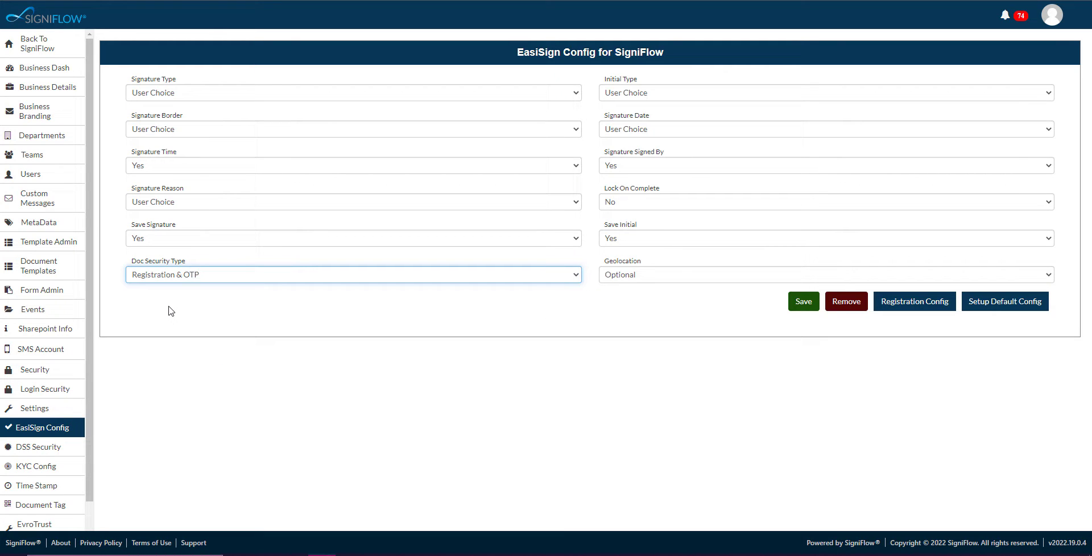
# Step: Try the document security types Registration & USSD, Registration & None, Registration & Shared Key, Registration & 2FA-OTP and Registration & 2FA-USSD in turn
pyautogui.click(169, 277)
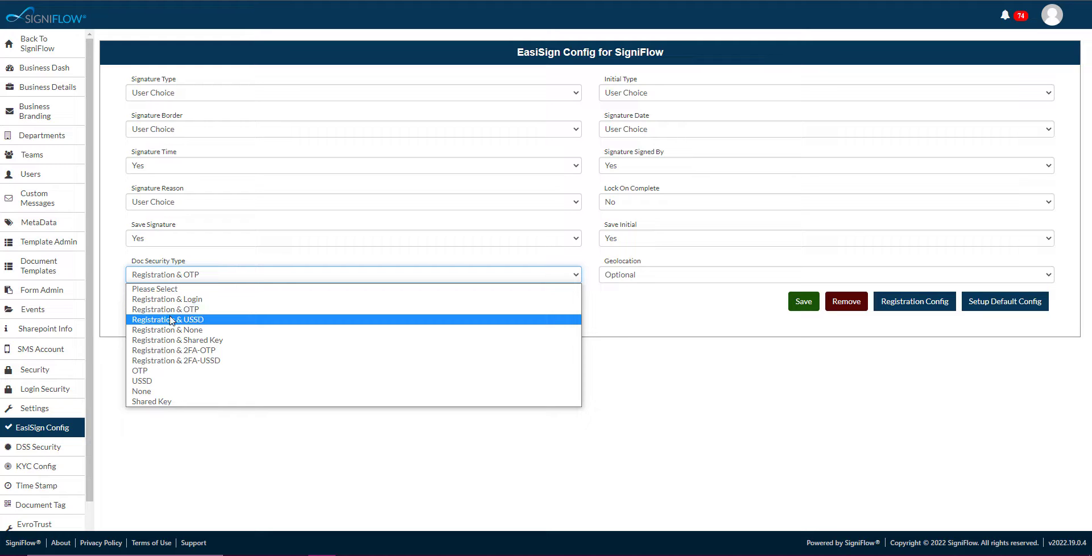
pyautogui.press('Escape')
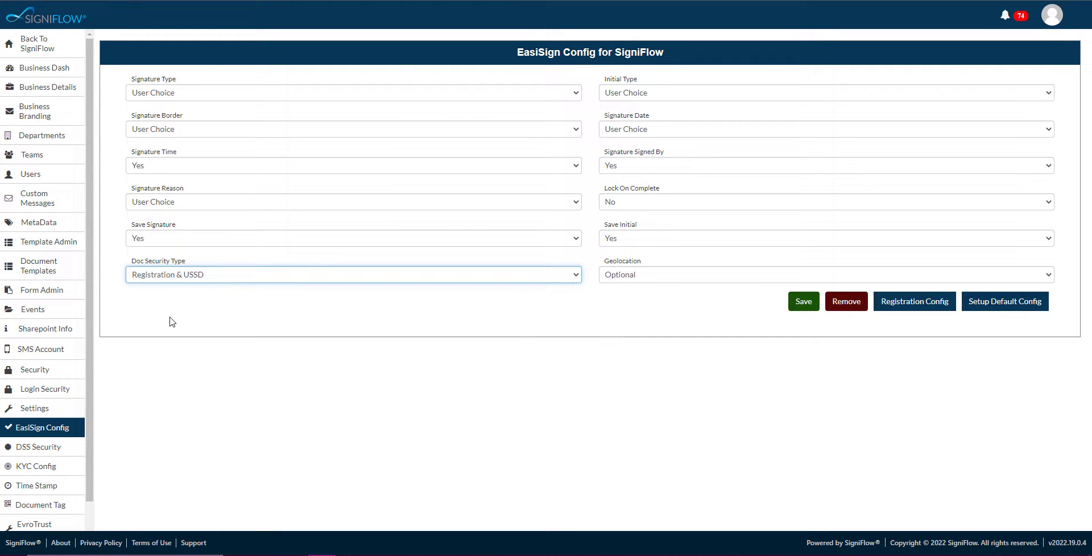
pyautogui.click(185, 278)
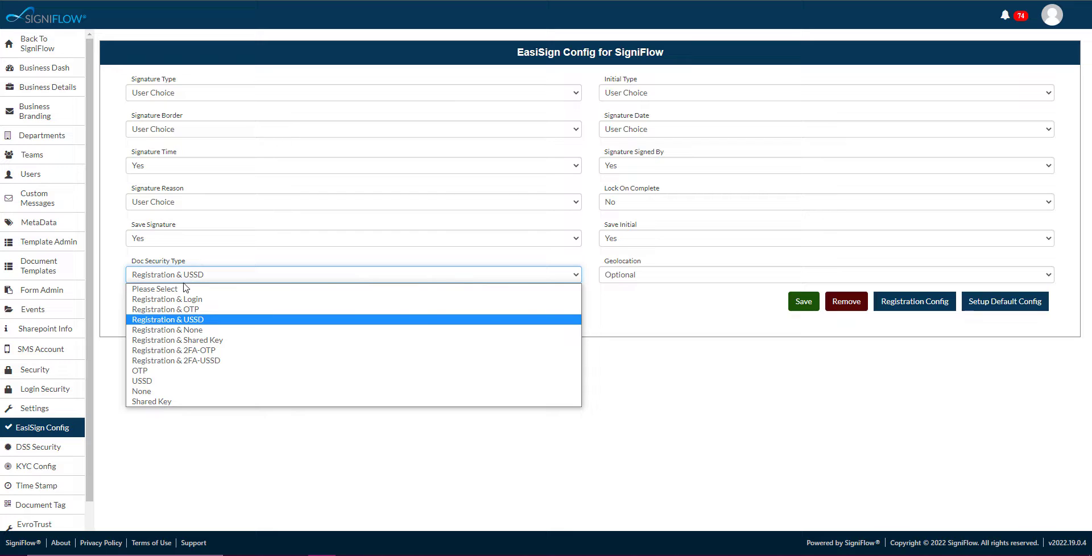
pyautogui.click(184, 330)
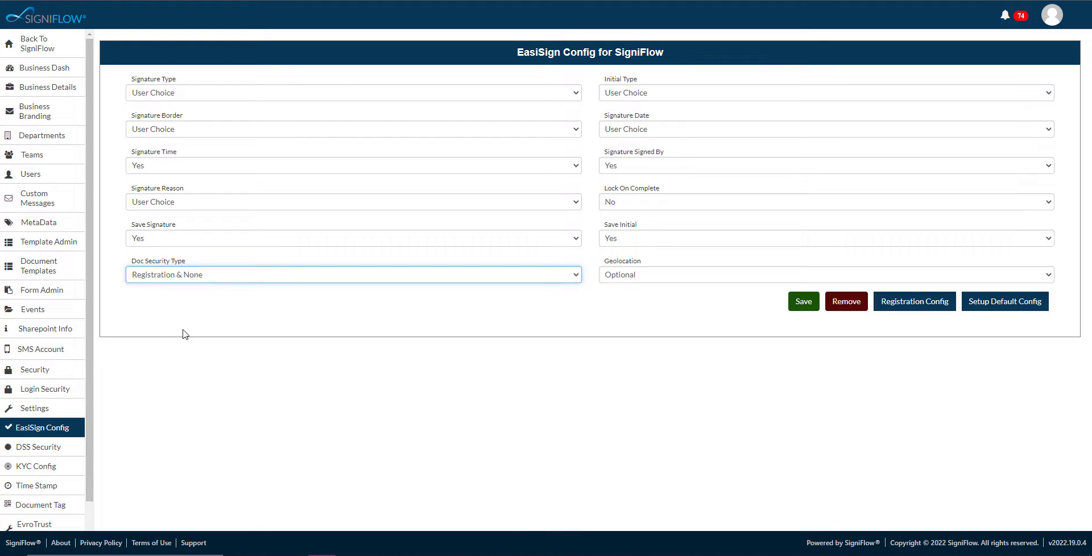
pyautogui.click(185, 279)
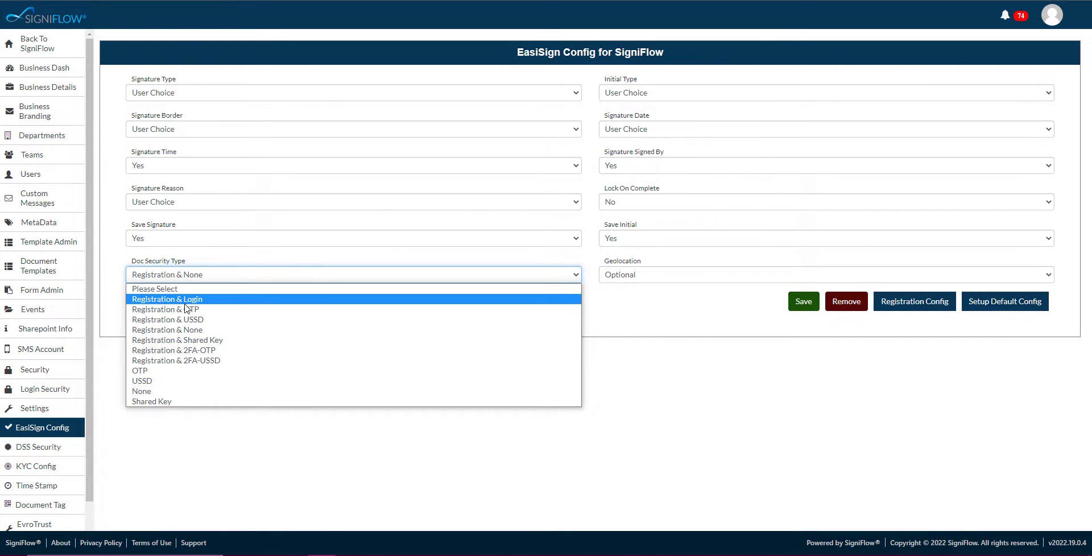
pyautogui.click(188, 340)
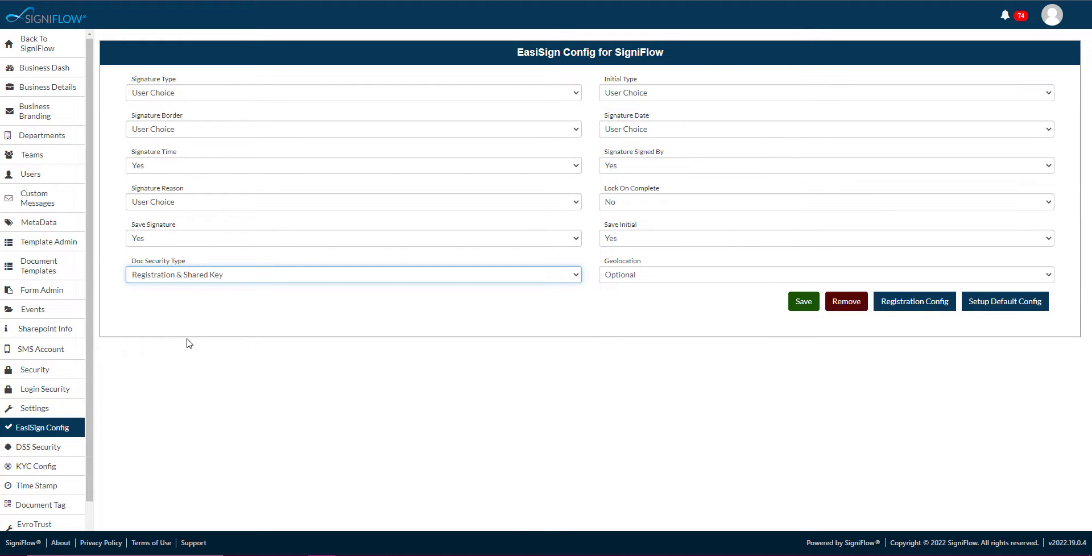
pyautogui.click(194, 278)
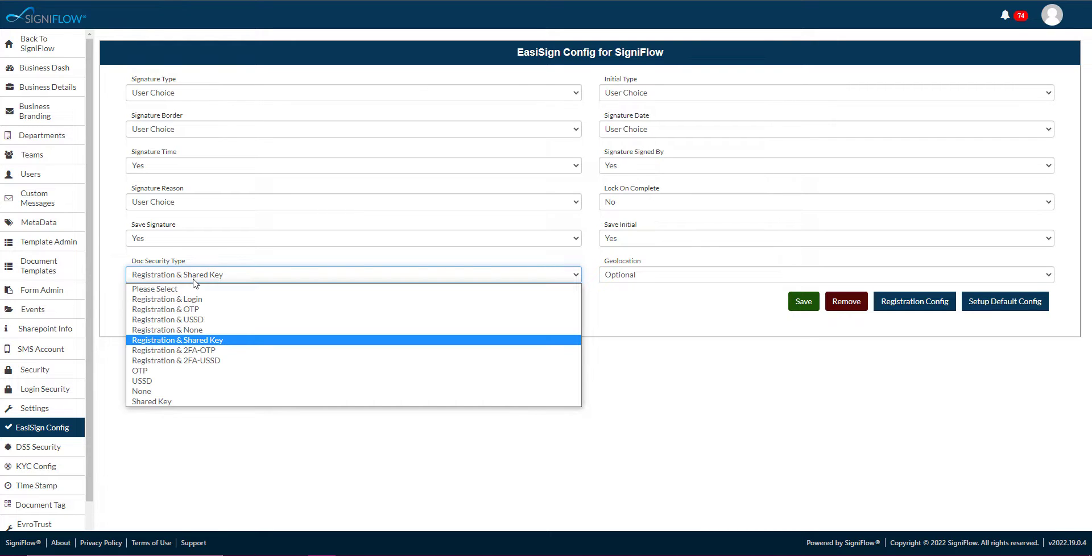
pyautogui.click(197, 351)
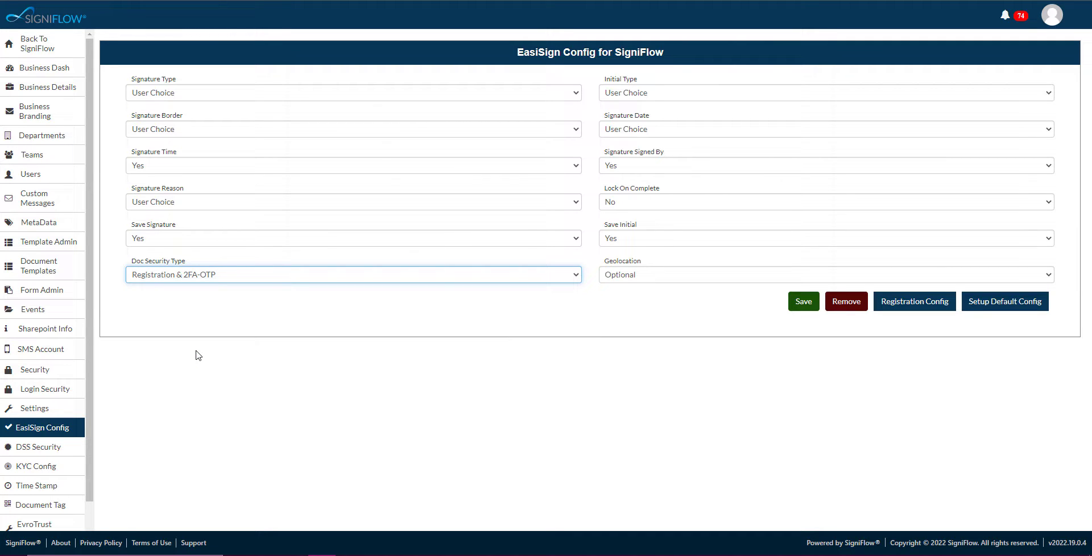
pyautogui.click(193, 278)
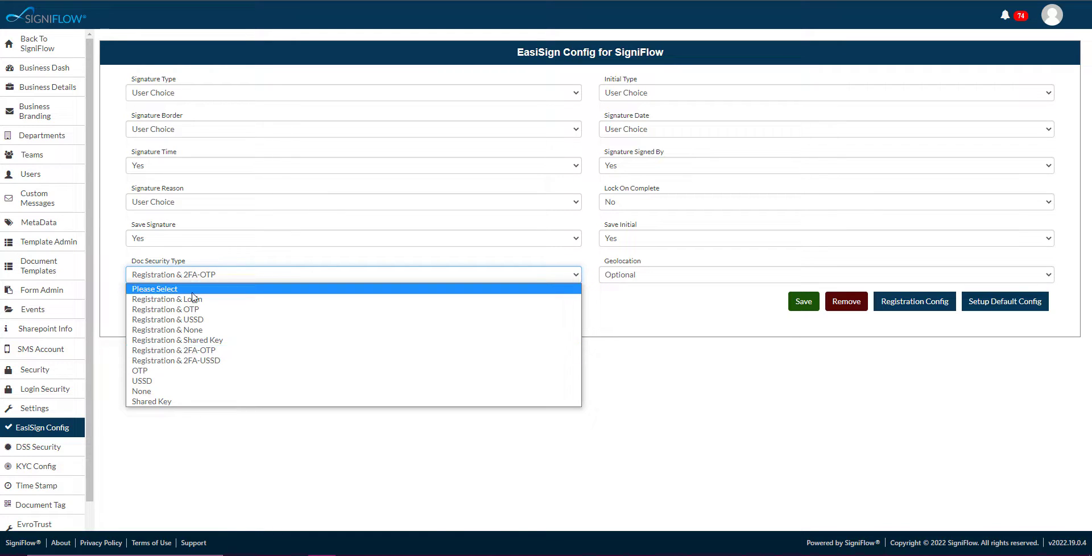
pyautogui.click(192, 361)
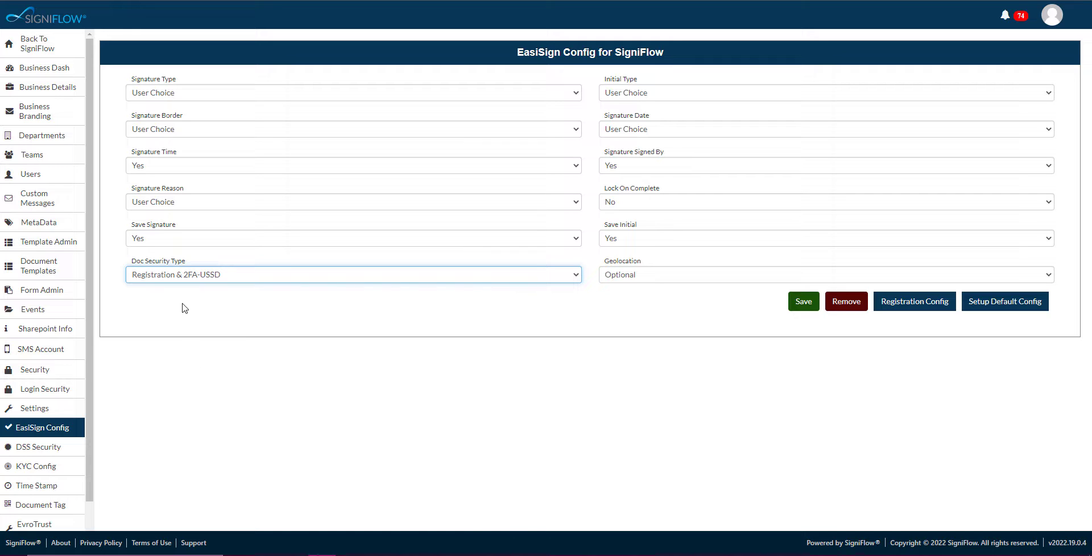
# Step: Try the document security types without registration in turn: OTP, USSD, None and Shared Key
pyautogui.click(178, 275)
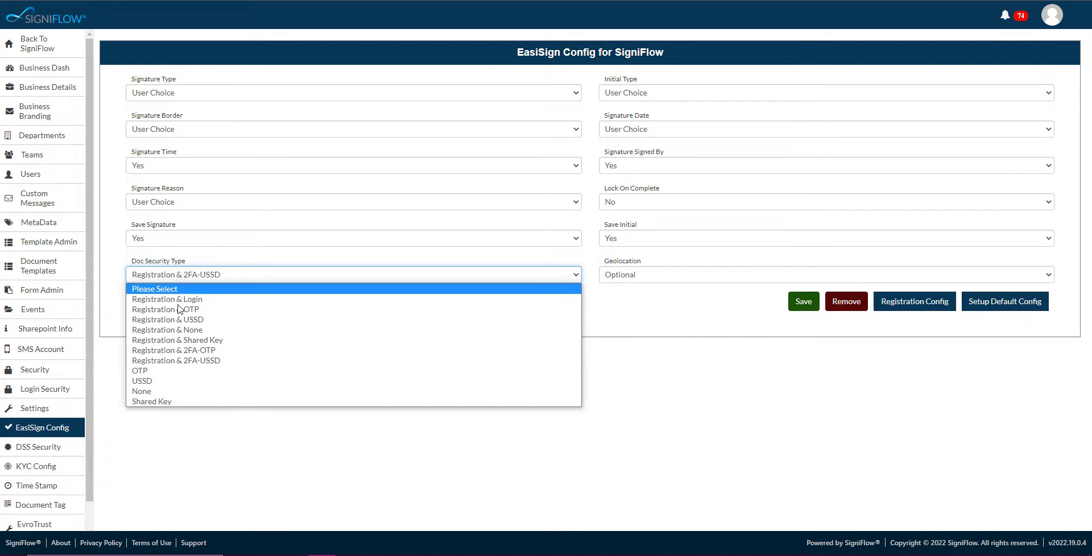
pyautogui.click(168, 371)
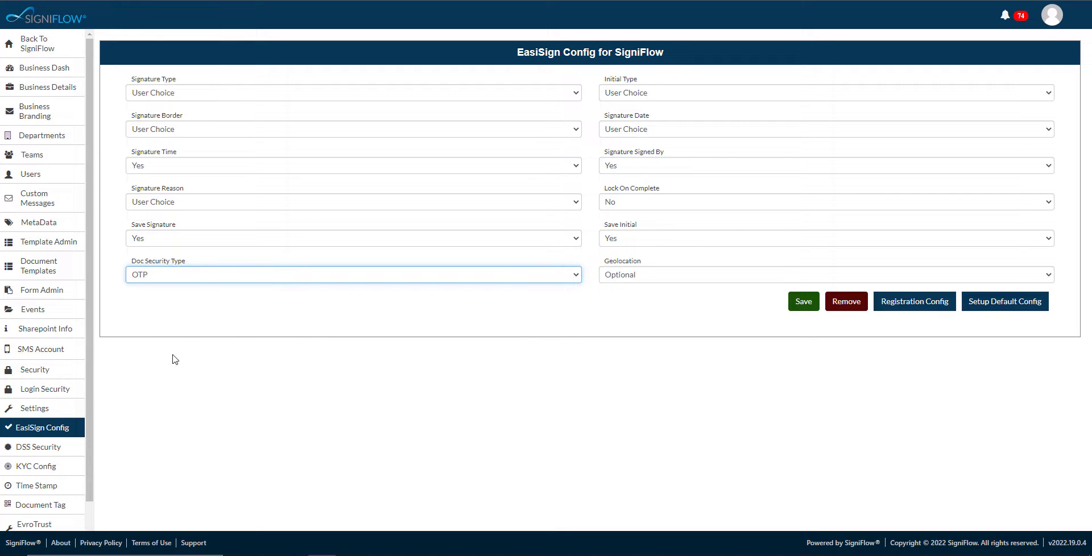
pyautogui.click(177, 278)
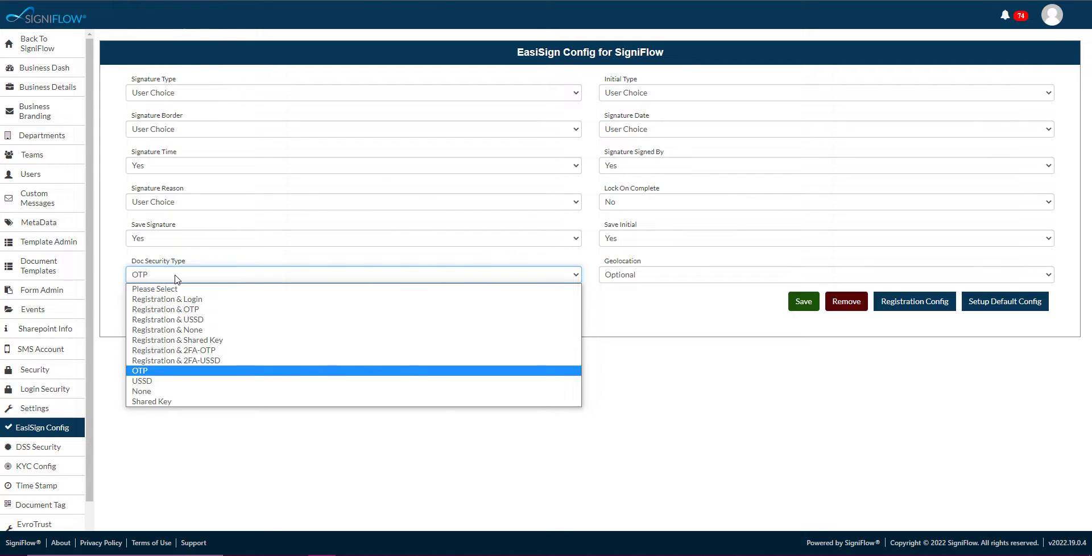
pyautogui.click(167, 381)
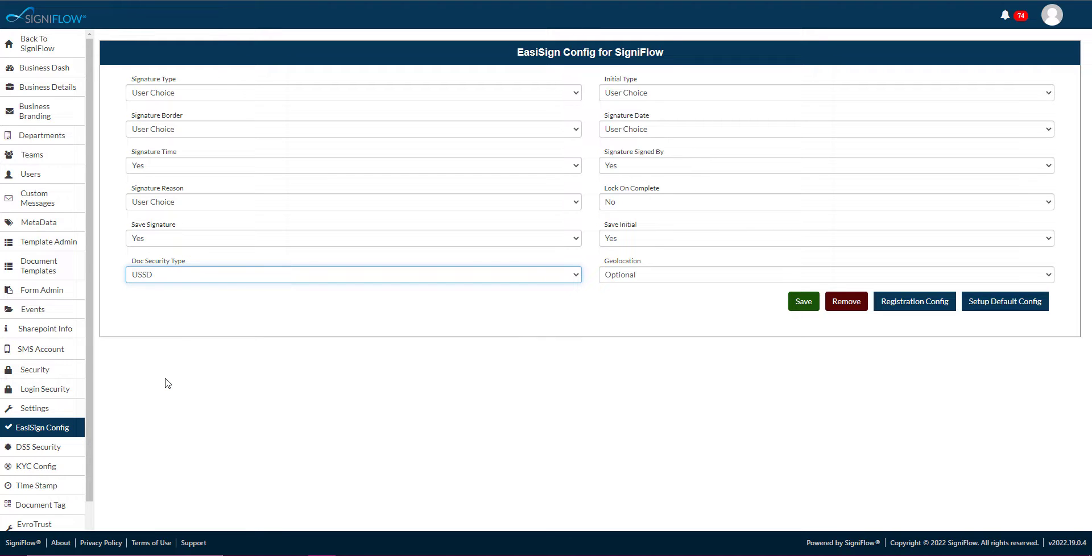
pyautogui.click(169, 279)
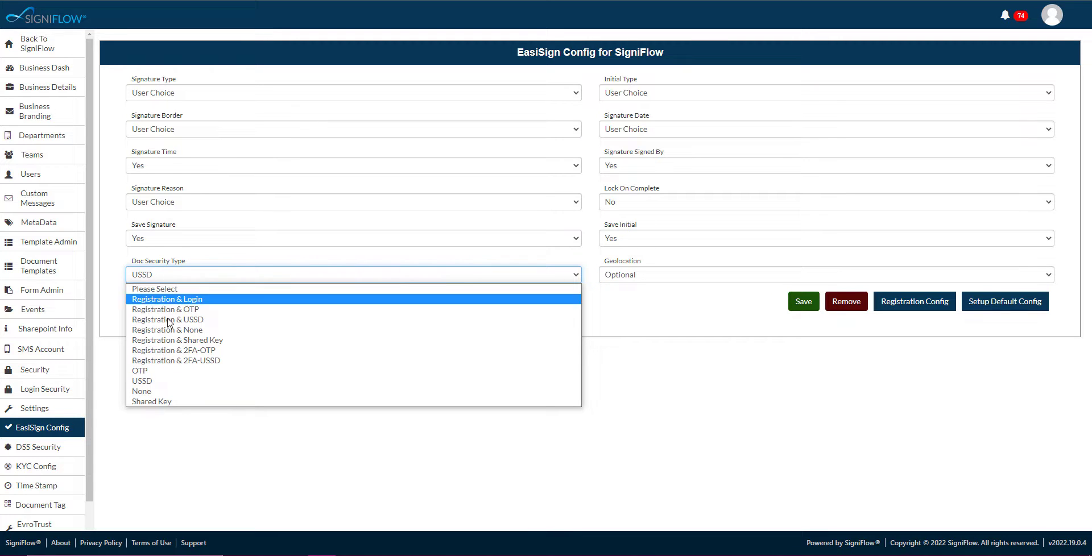
pyautogui.click(164, 392)
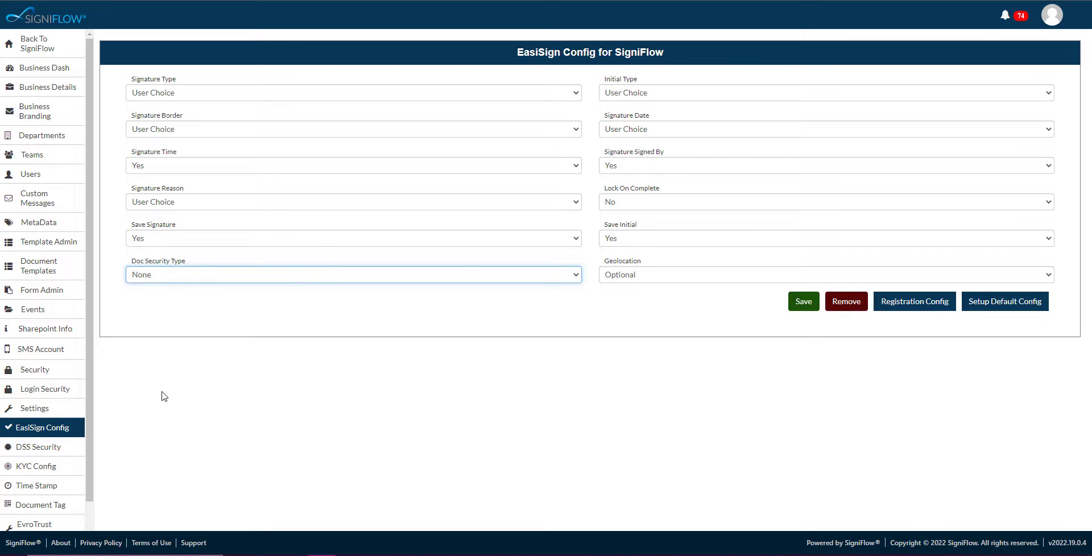
pyautogui.click(164, 278)
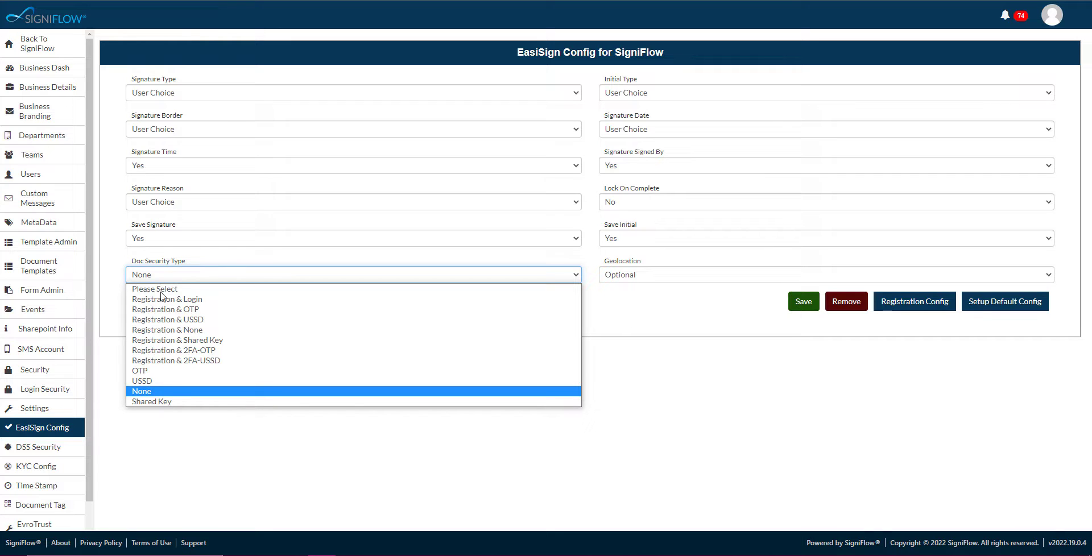
pyautogui.click(162, 403)
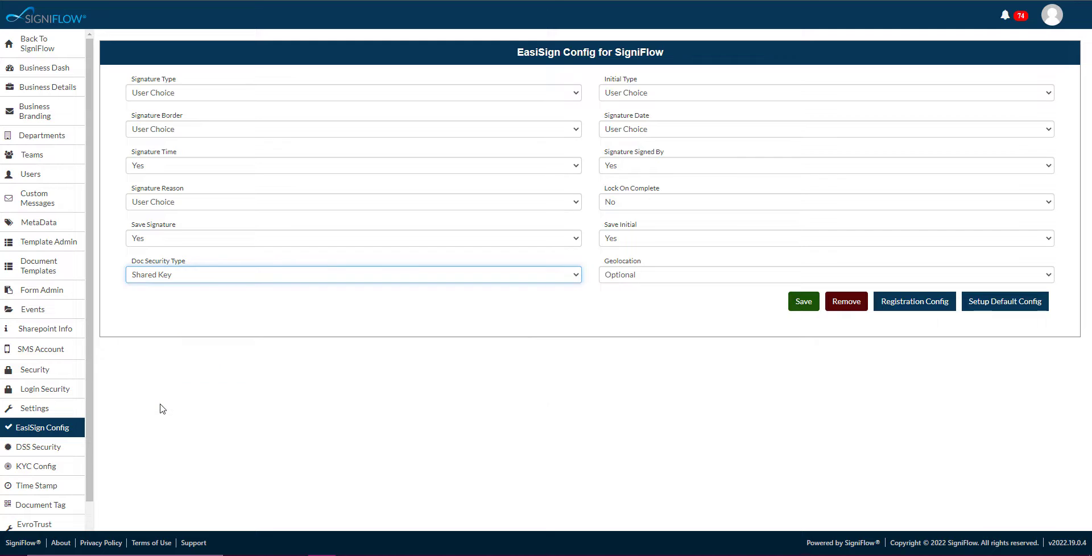
# Step: Set the document security type to Registration & None and choose Optional for Geolocation
pyautogui.click(180, 279)
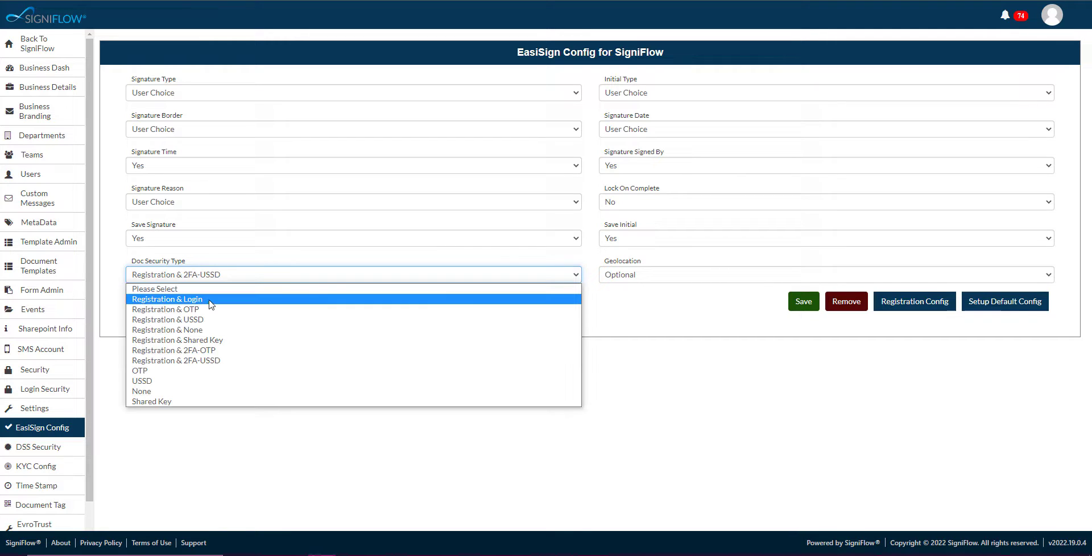
pyautogui.click(205, 332)
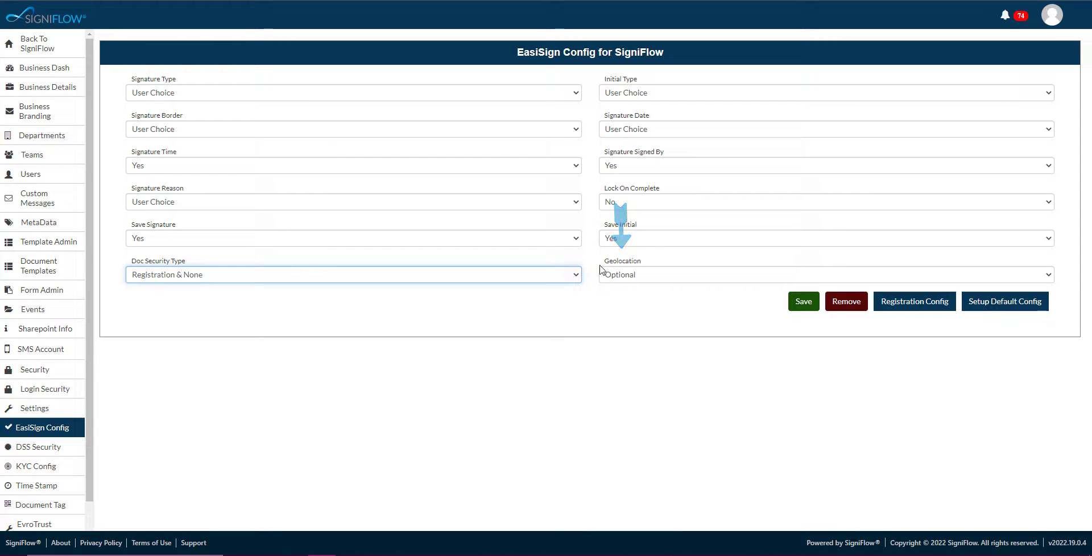
pyautogui.click(641, 281)
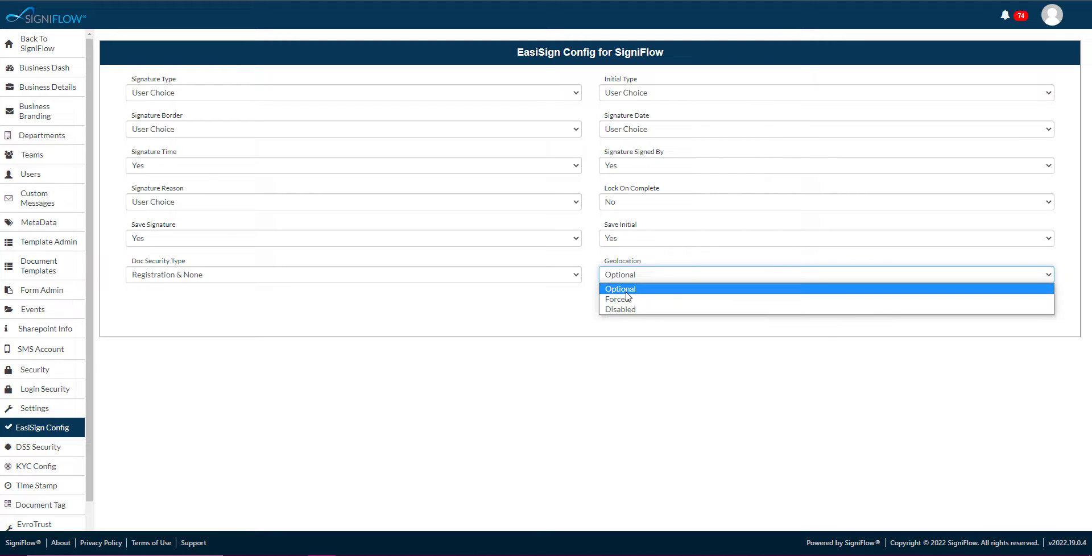
pyautogui.click(628, 290)
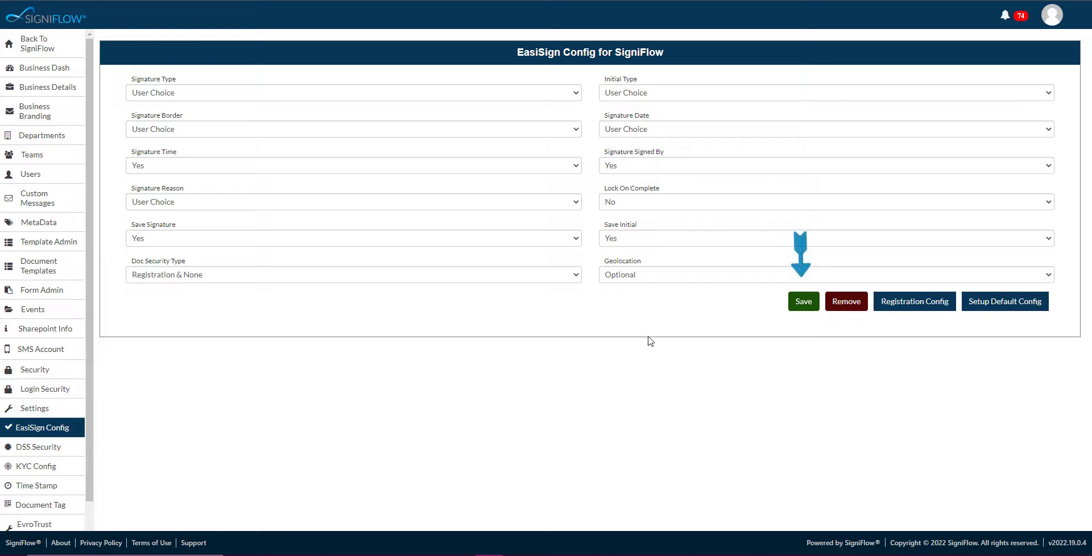
# Step: Save the EasiSign configuration, remove it and save it again
pyautogui.click(808, 310)
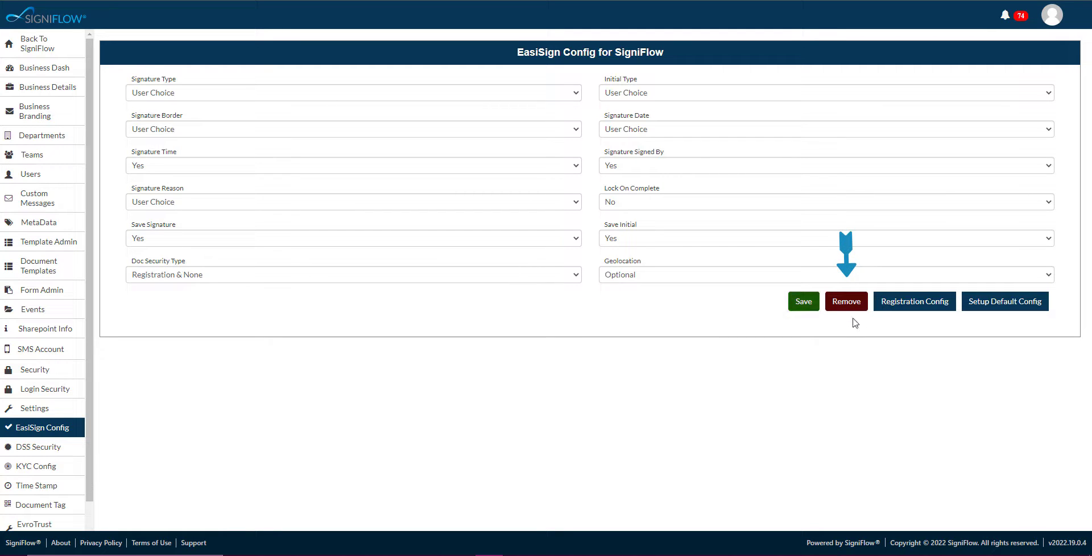
pyautogui.click(846, 302)
pyautogui.click(804, 302)
# Step: Open the EasiSign registration configuration and load the FirstName, LastName and MobileNumber field settings in turn
pyautogui.click(921, 306)
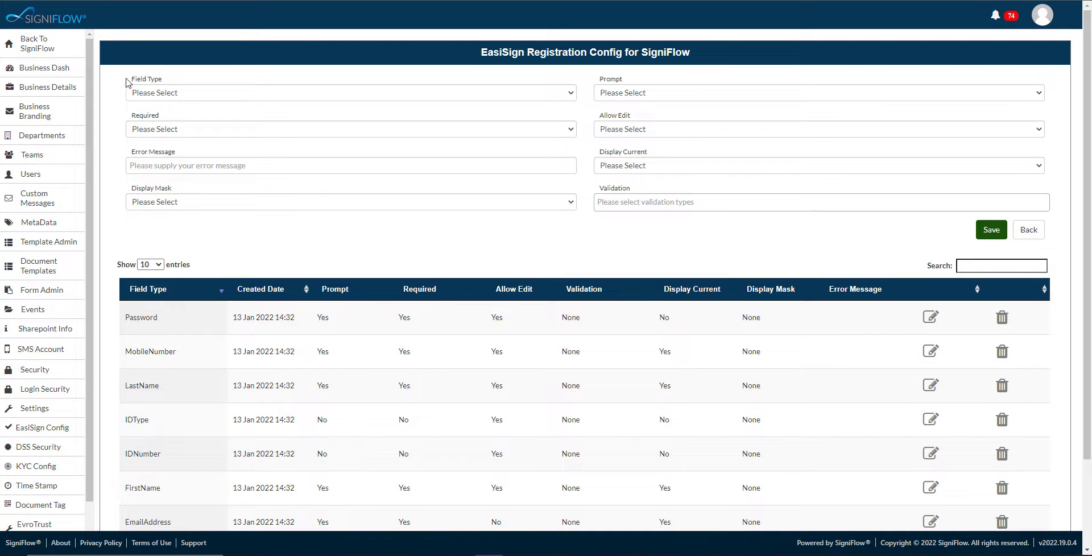
pyautogui.click(572, 95)
pyautogui.click(167, 117)
pyautogui.click(305, 94)
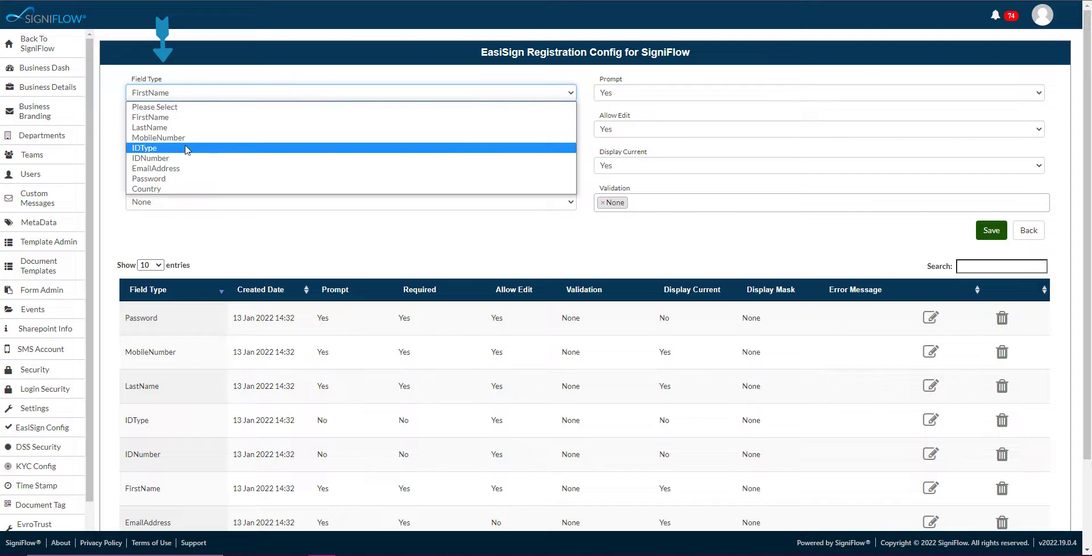
pyautogui.click(170, 127)
pyautogui.click(174, 94)
pyautogui.click(176, 137)
# Step: Examine the registration settings of the IDType, IDNumber, EmailAddress, Password and Country field types one after another
pyautogui.click(188, 97)
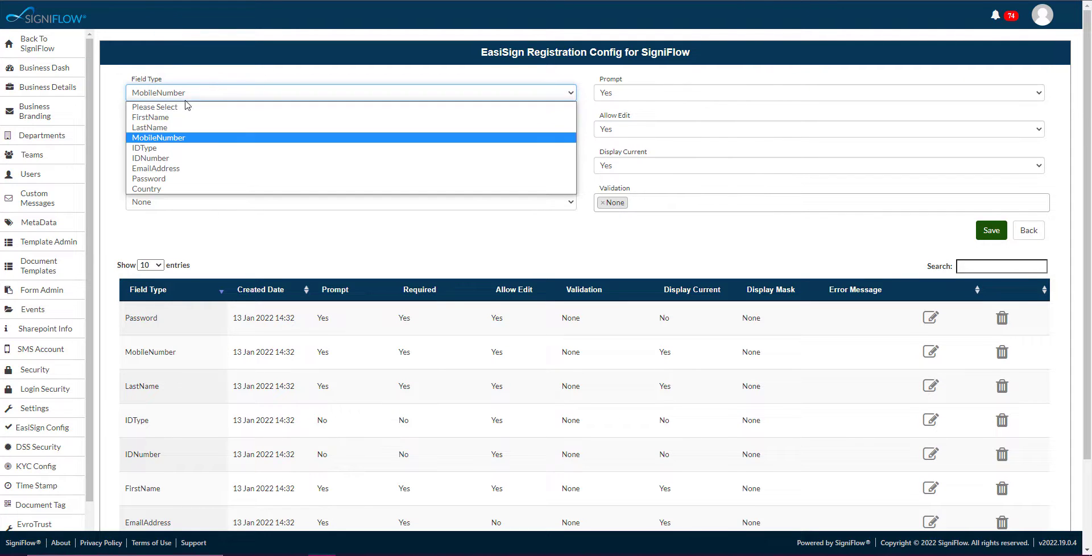
pyautogui.click(173, 148)
pyautogui.click(206, 97)
pyautogui.click(187, 158)
pyautogui.click(199, 97)
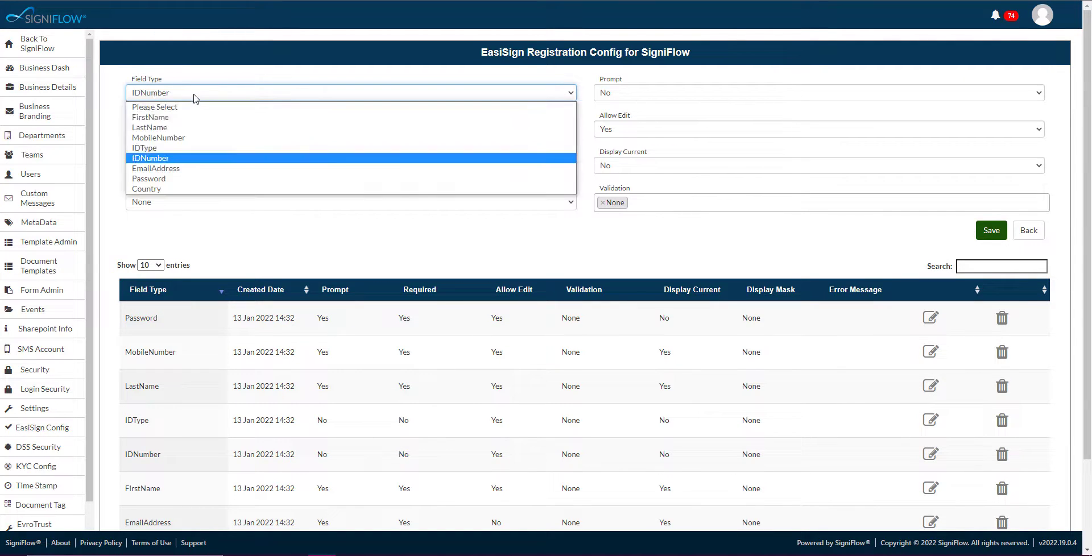
pyautogui.click(191, 169)
pyautogui.click(210, 97)
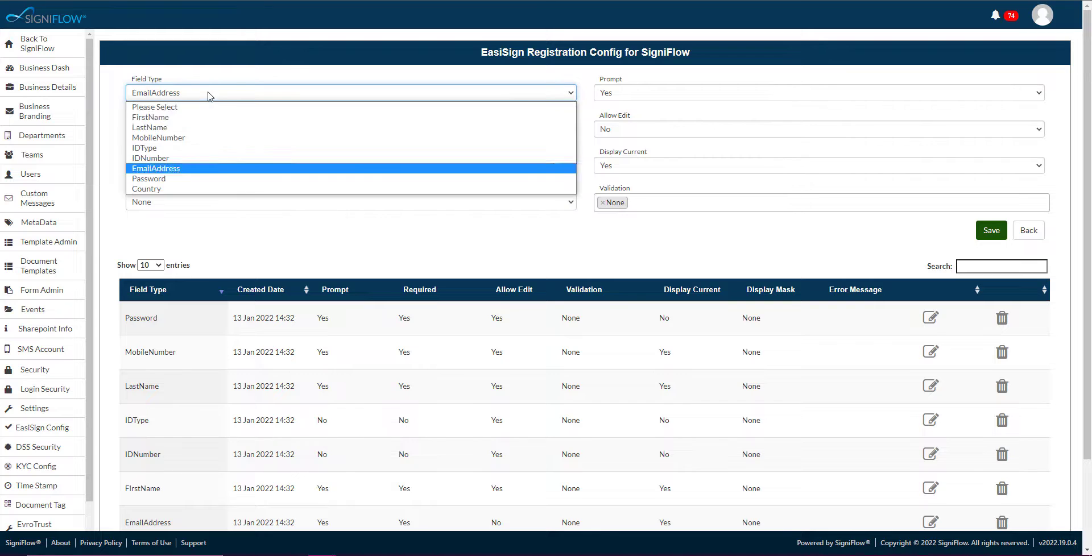
pyautogui.click(173, 178)
pyautogui.click(210, 97)
pyautogui.click(191, 189)
# Step: Choose the Password field type and set Prompt to No, Required to No and Allow Edit to Yes
pyautogui.click(193, 97)
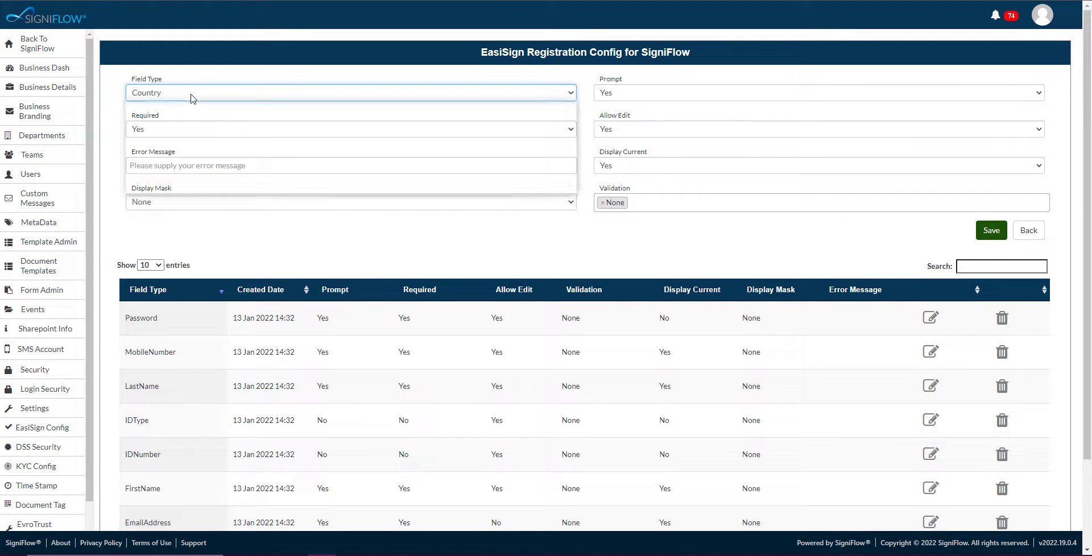
pyautogui.click(167, 178)
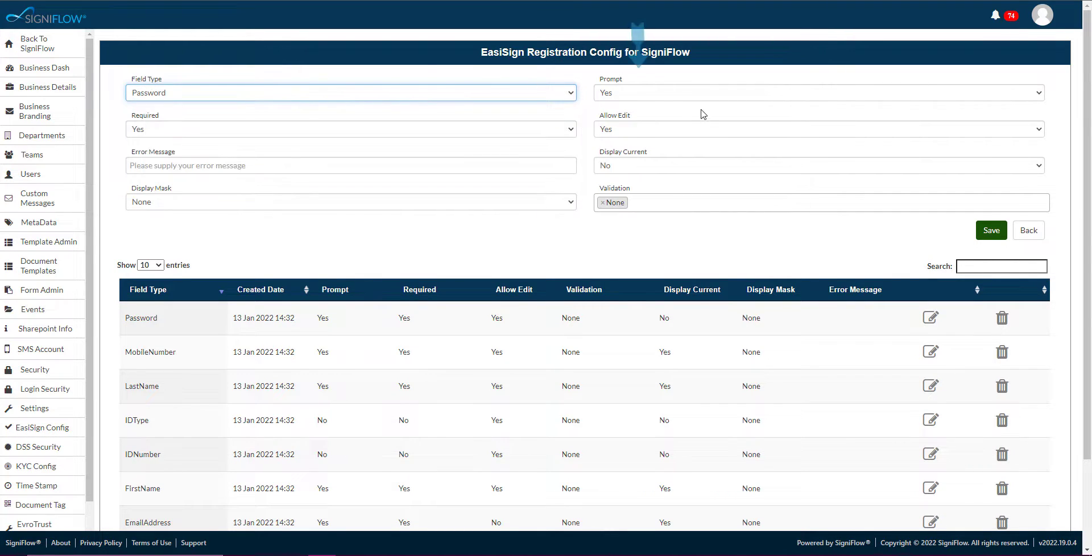
pyautogui.click(680, 97)
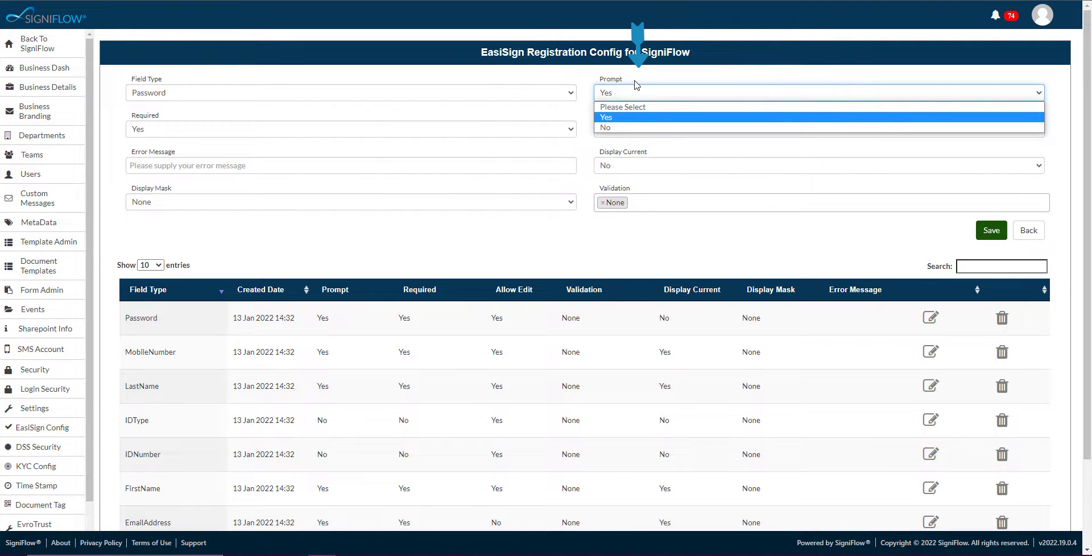
pyautogui.click(619, 128)
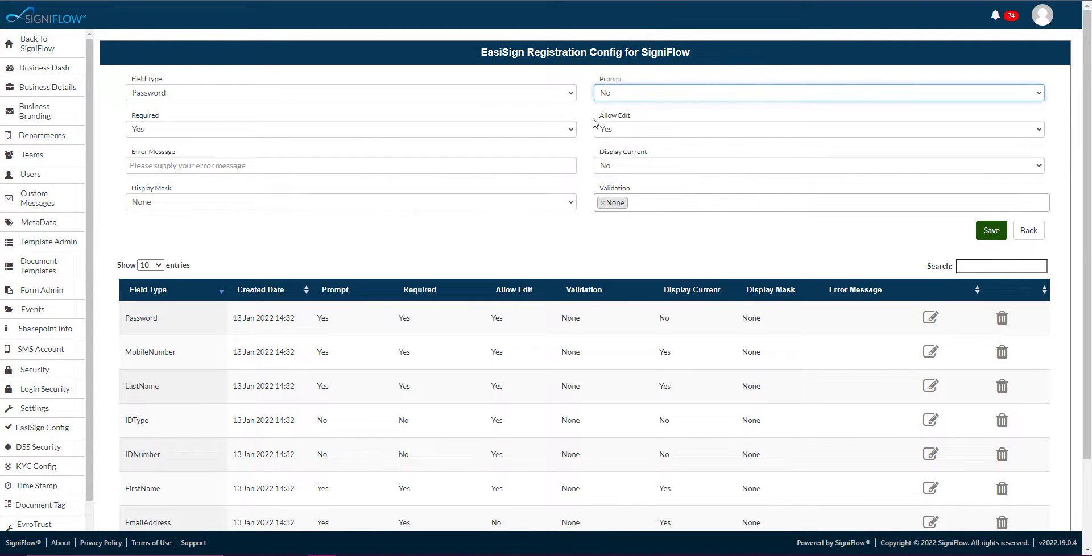
pyautogui.click(171, 130)
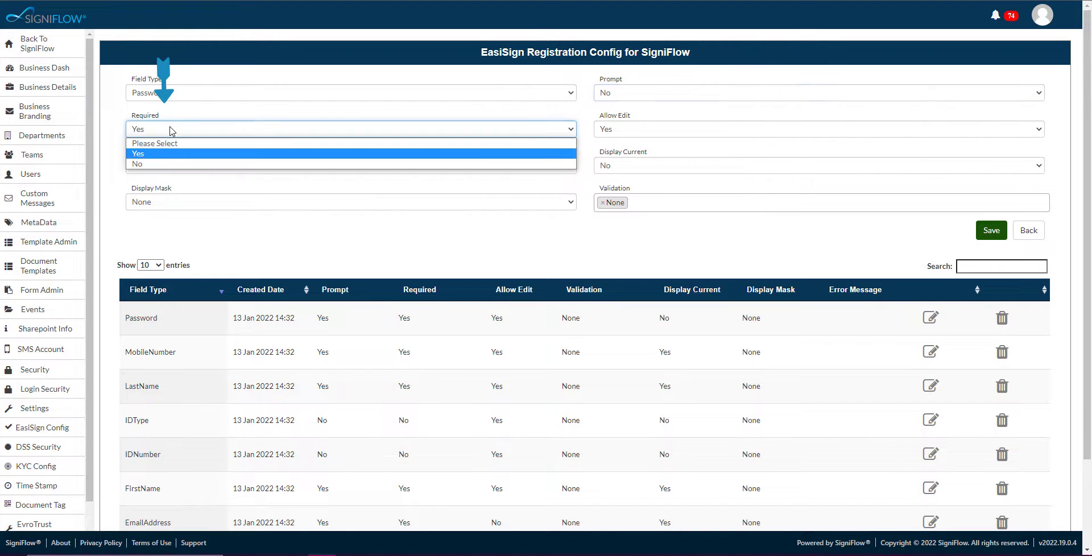
pyautogui.click(154, 164)
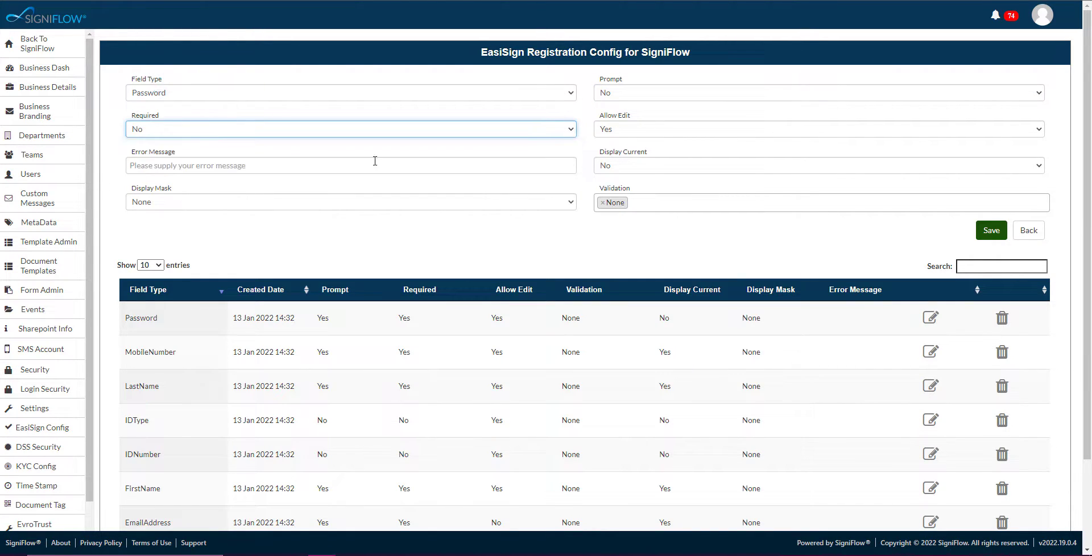
pyautogui.click(641, 135)
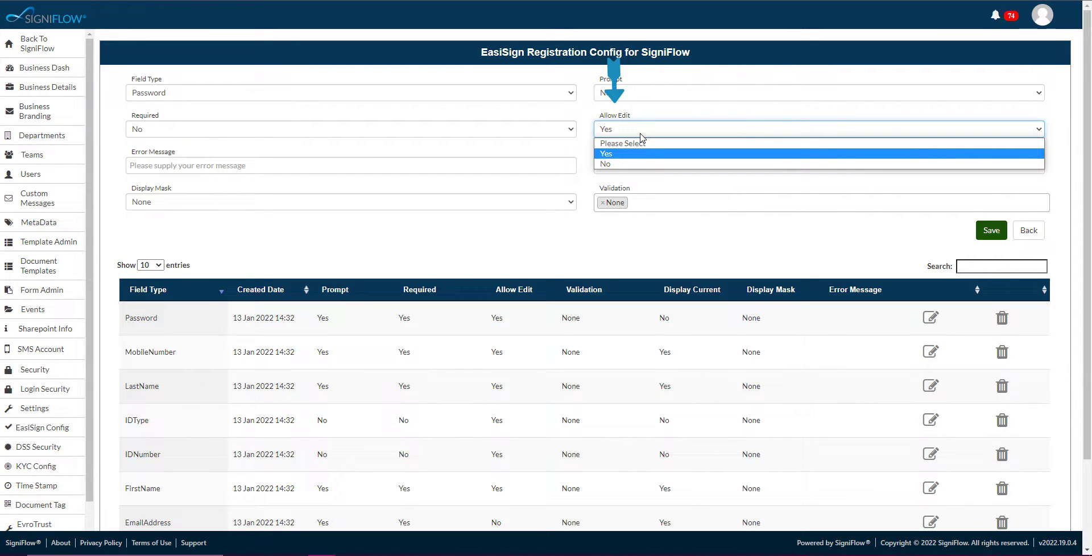
pyautogui.click(616, 158)
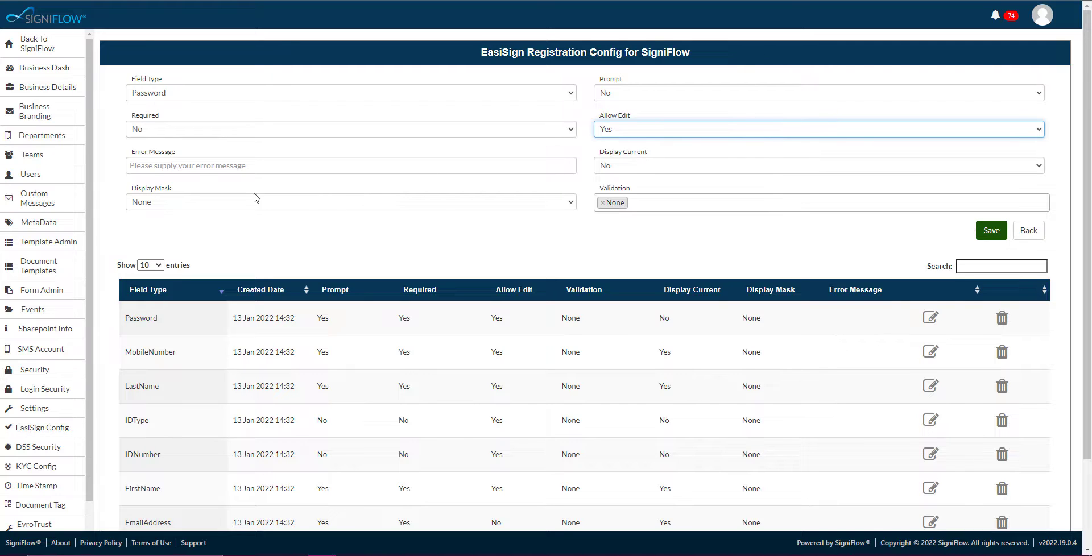
# Step: Enter the error message "An Error occured." for the Password field, with Display Current set to No and Display Mask to None
pyautogui.click(127, 167)
pyautogui.write('An Error occu')
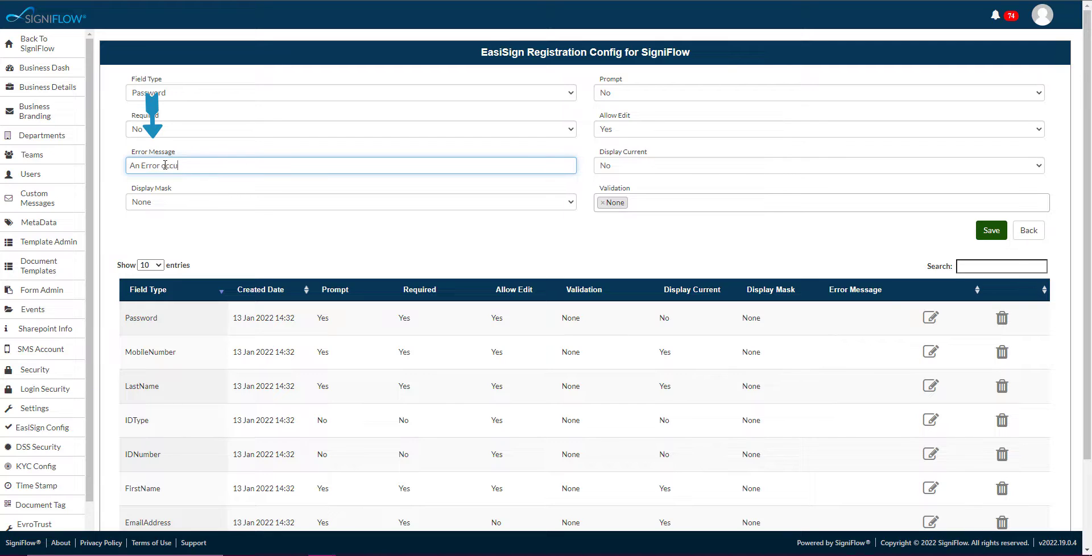
pyautogui.write('red.')
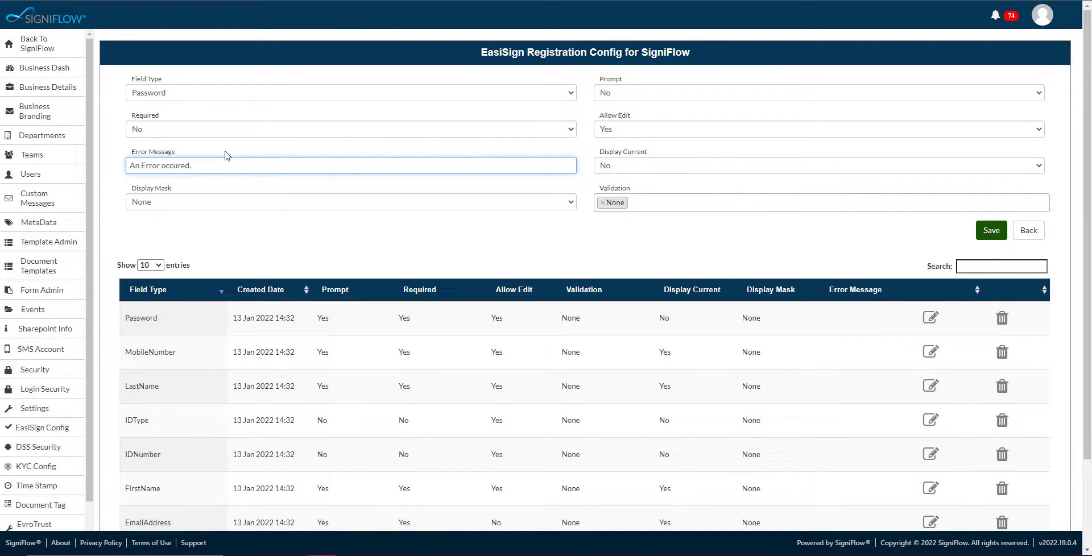
pyautogui.click(622, 166)
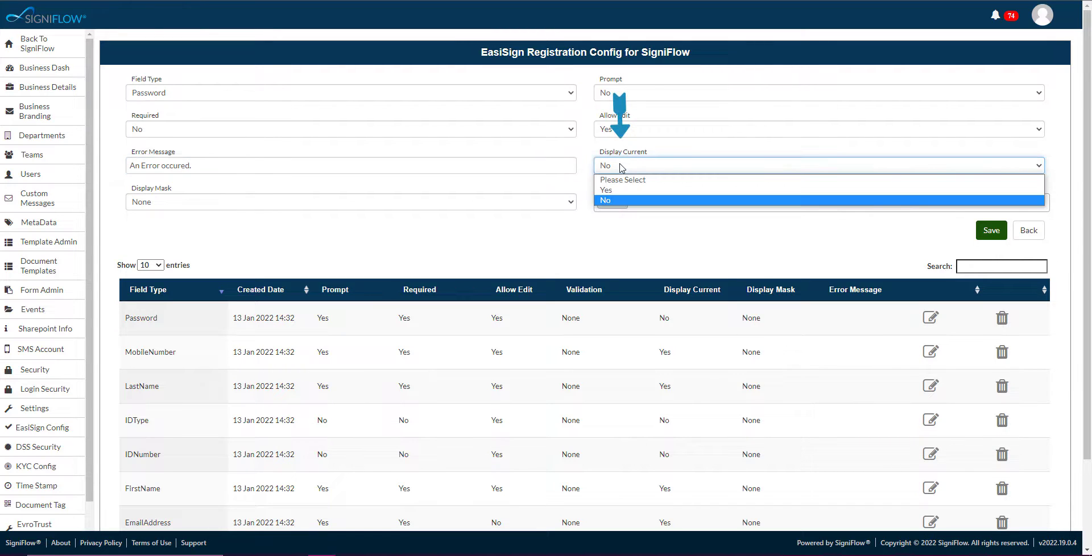
pyautogui.click(618, 200)
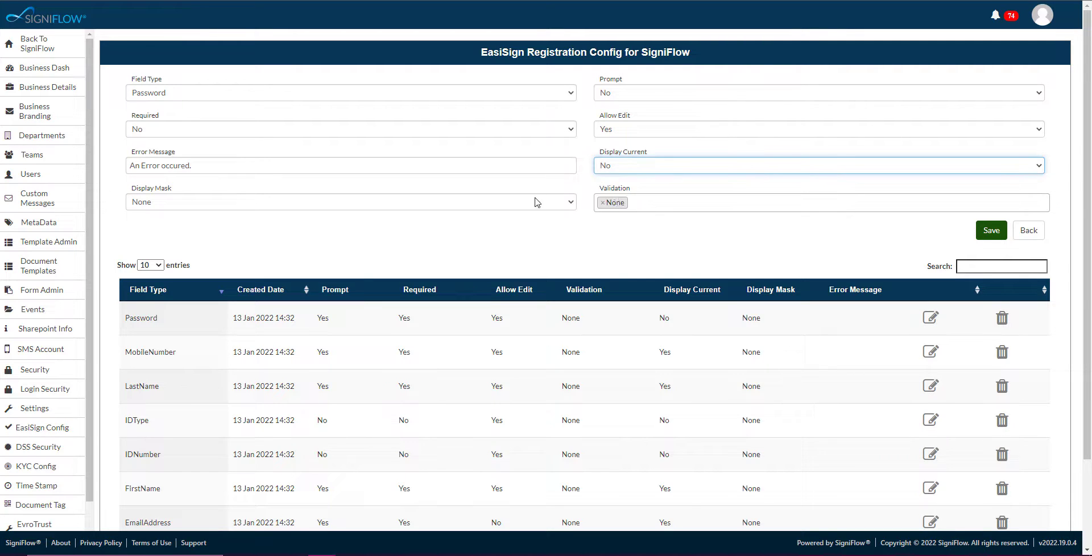
pyautogui.click(153, 203)
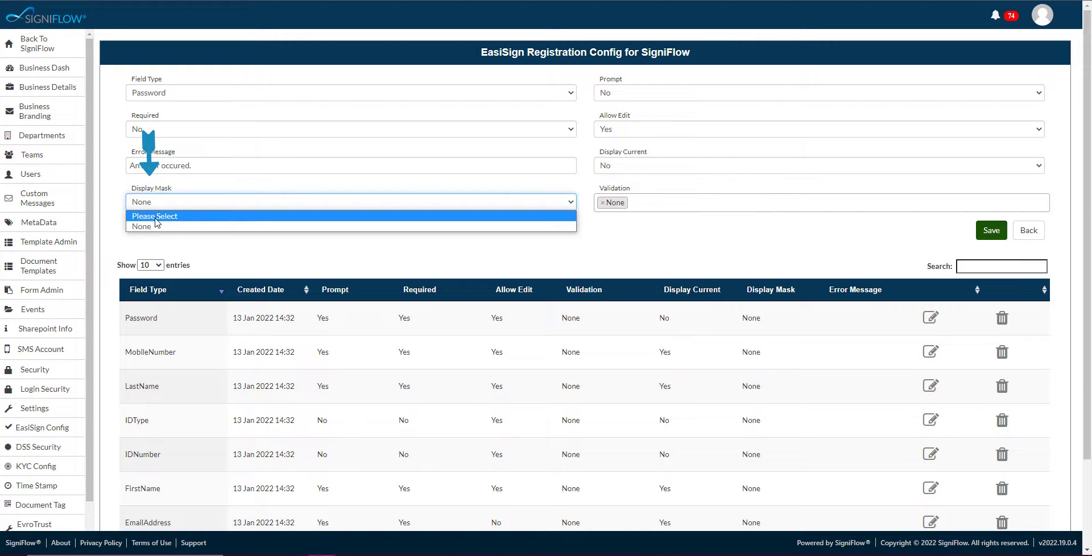
pyautogui.click(162, 227)
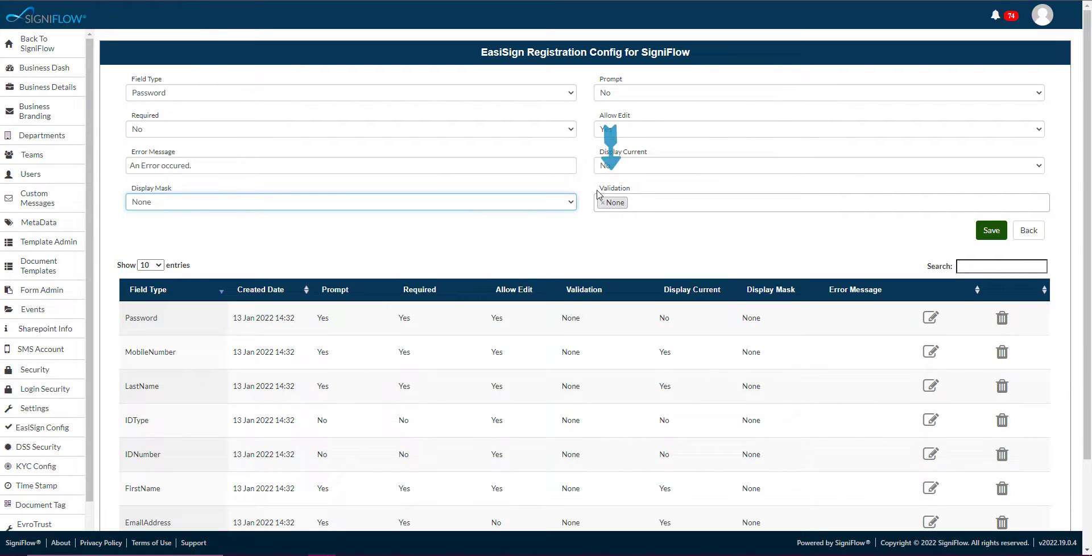
# Step: Set Validation to None and save the Password field's registration configuration
pyautogui.click(639, 201)
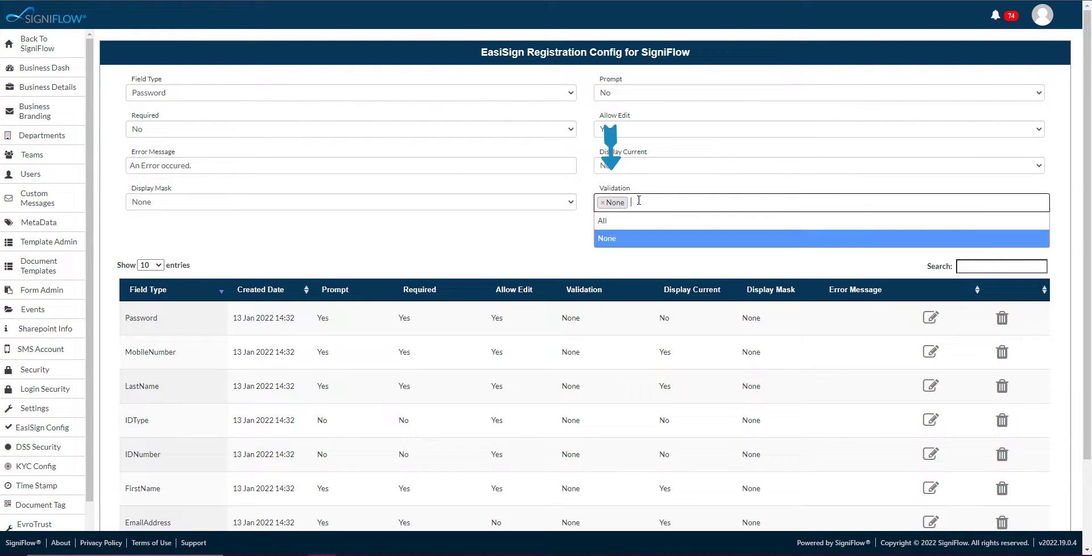
pyautogui.click(616, 239)
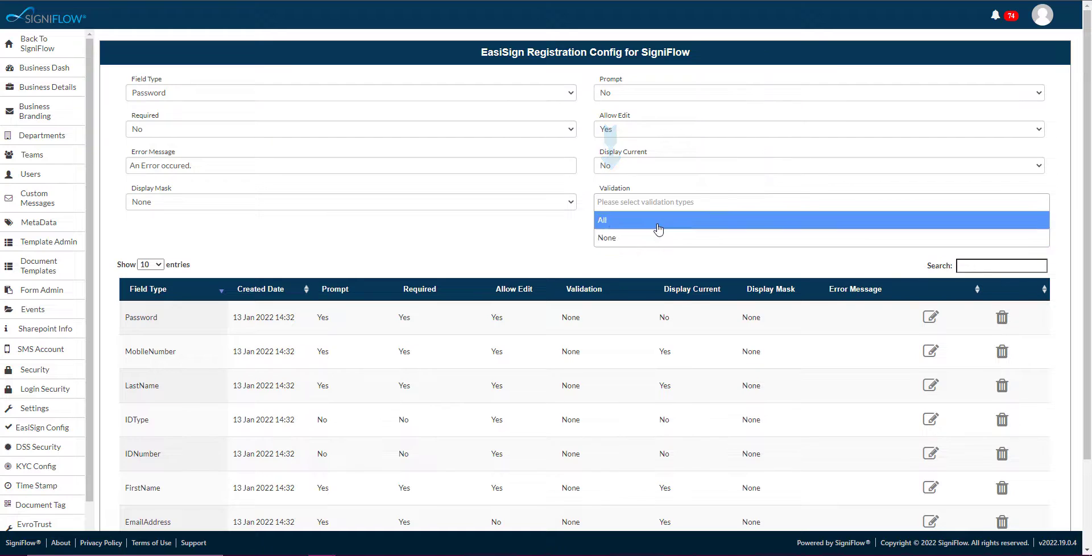
pyautogui.click(618, 240)
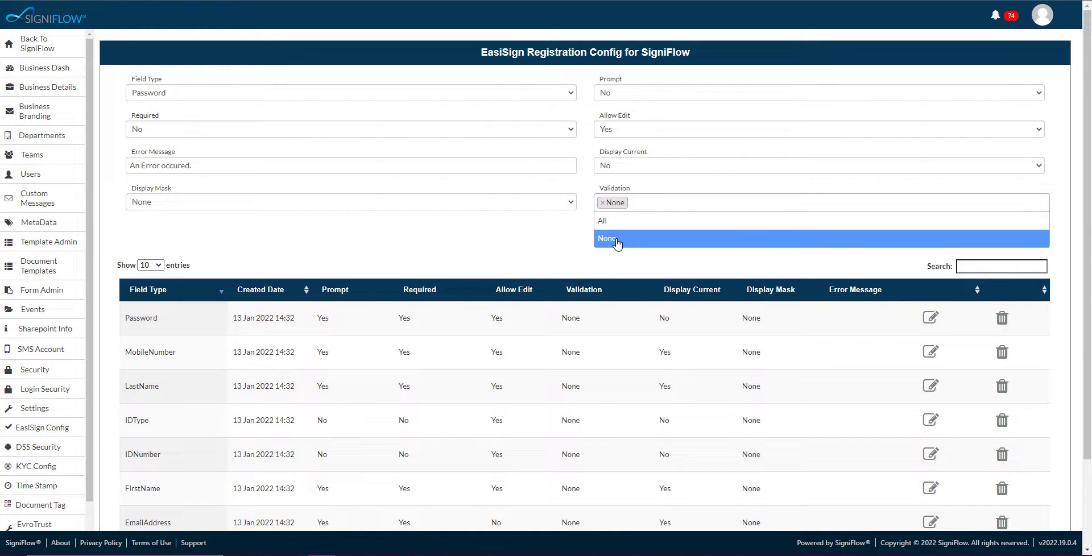
pyautogui.click(641, 205)
pyautogui.scroll(-2, 641, 206)
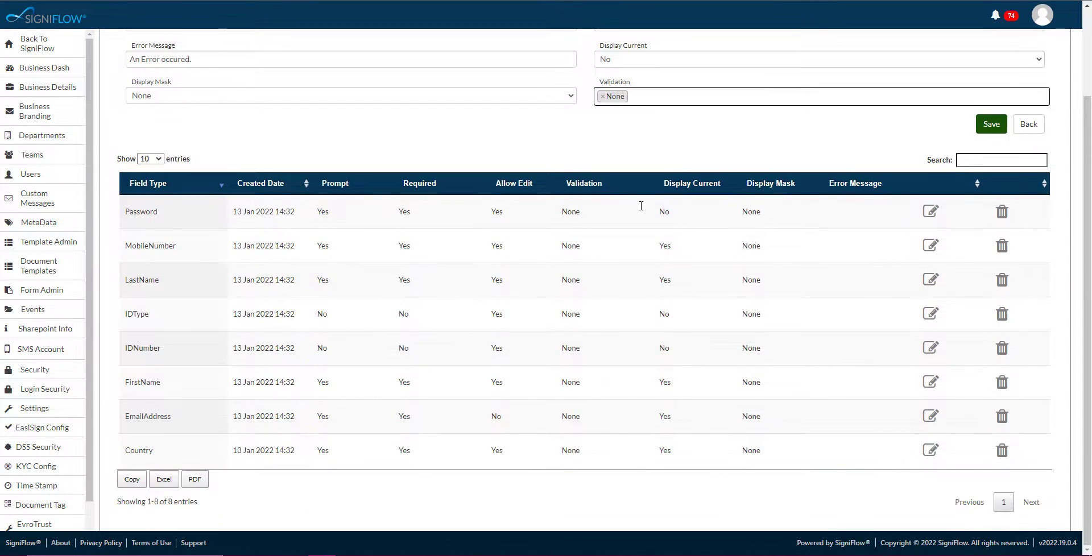
pyautogui.scroll(2, 642, 205)
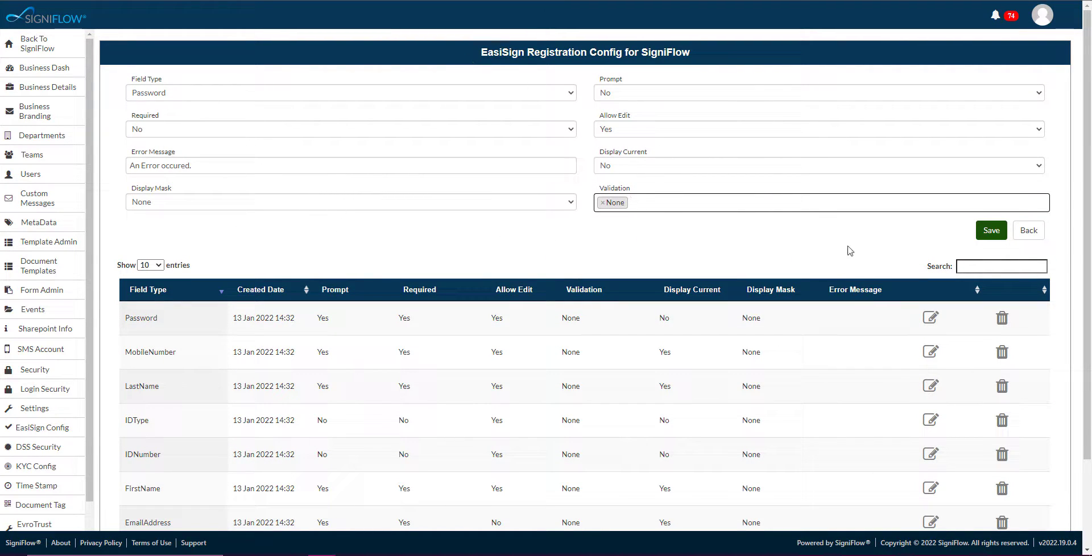
pyautogui.click(993, 233)
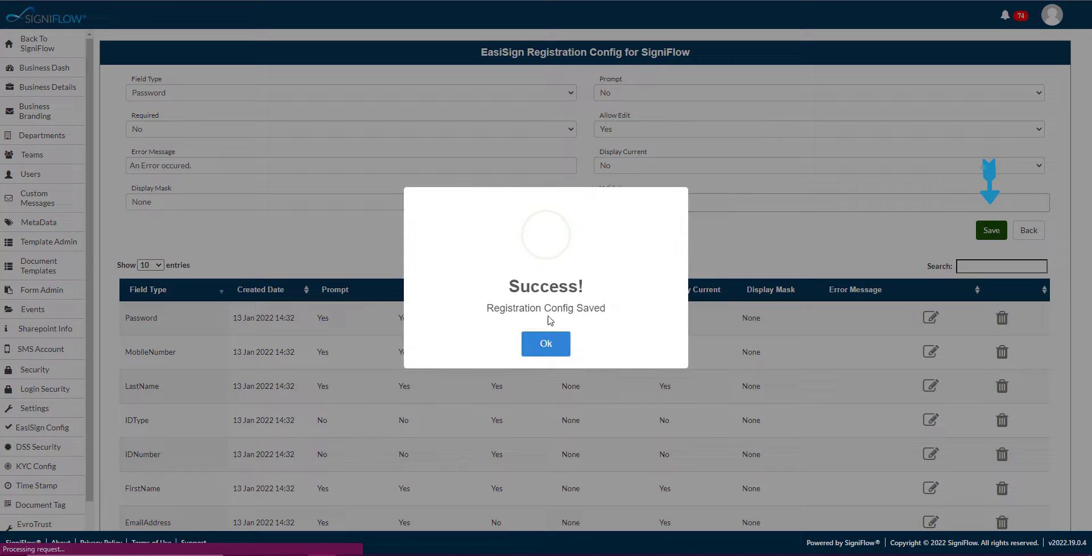
pyautogui.click(546, 343)
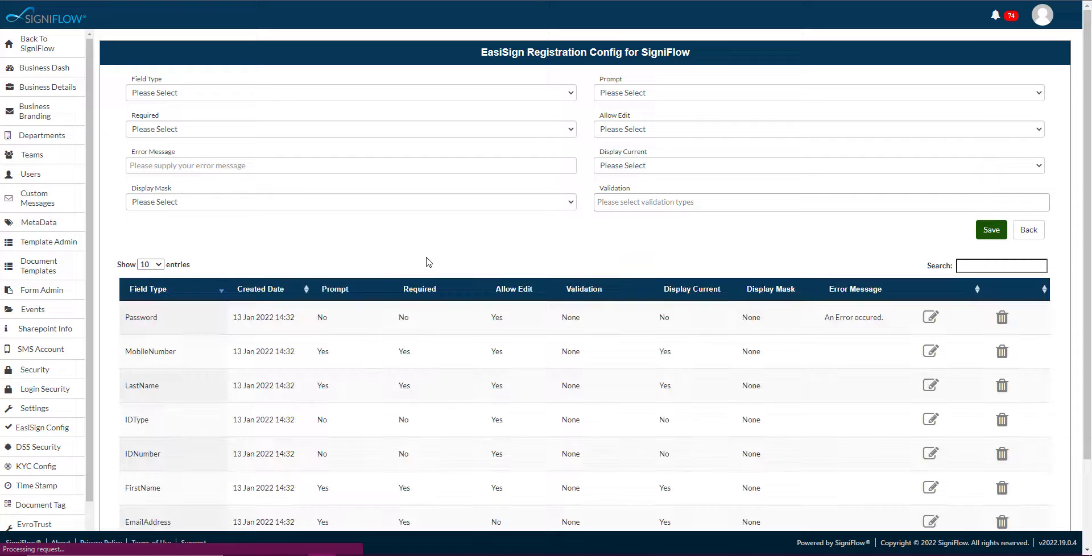
# Step: Open the saved Password entry for editing, and remove that entry from the list of registration configurations
pyautogui.scroll(-2, 428, 261)
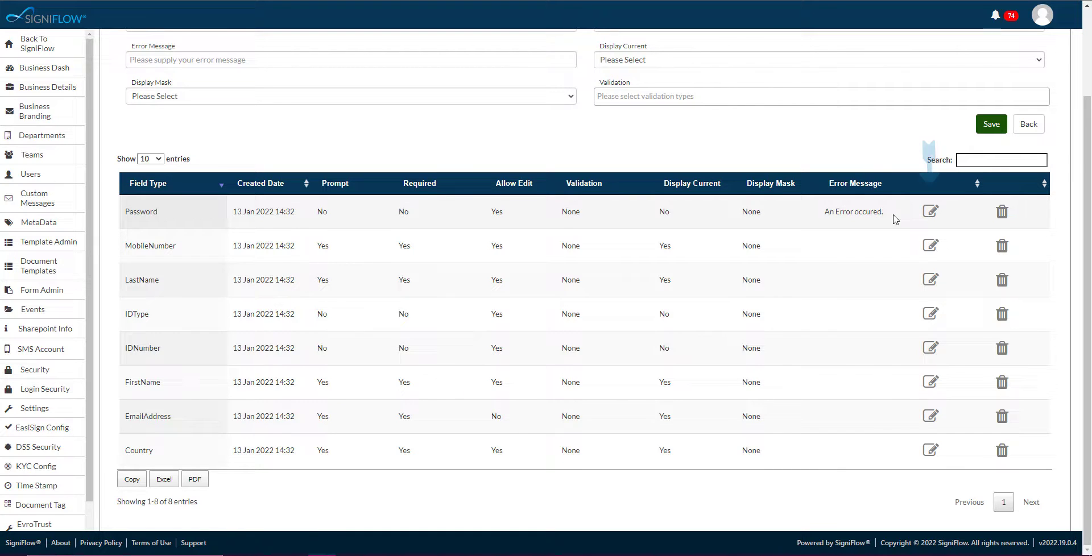
pyautogui.click(930, 212)
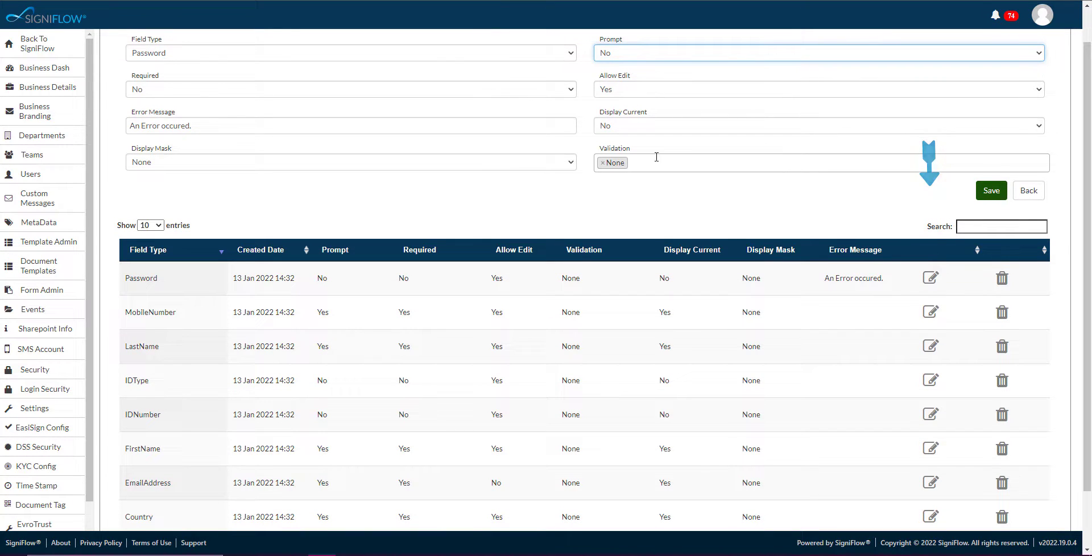
pyautogui.click(1003, 279)
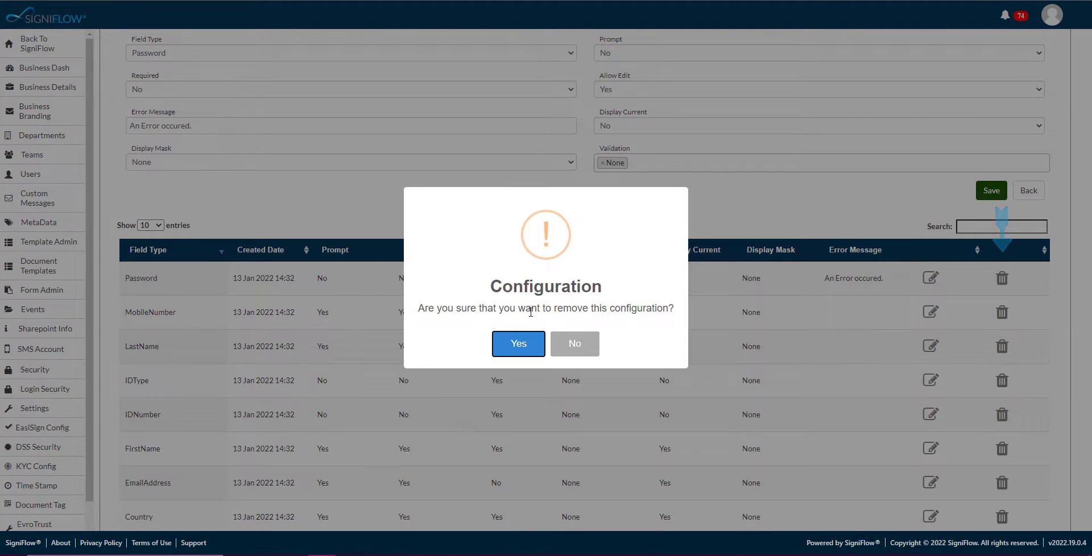
pyautogui.click(518, 343)
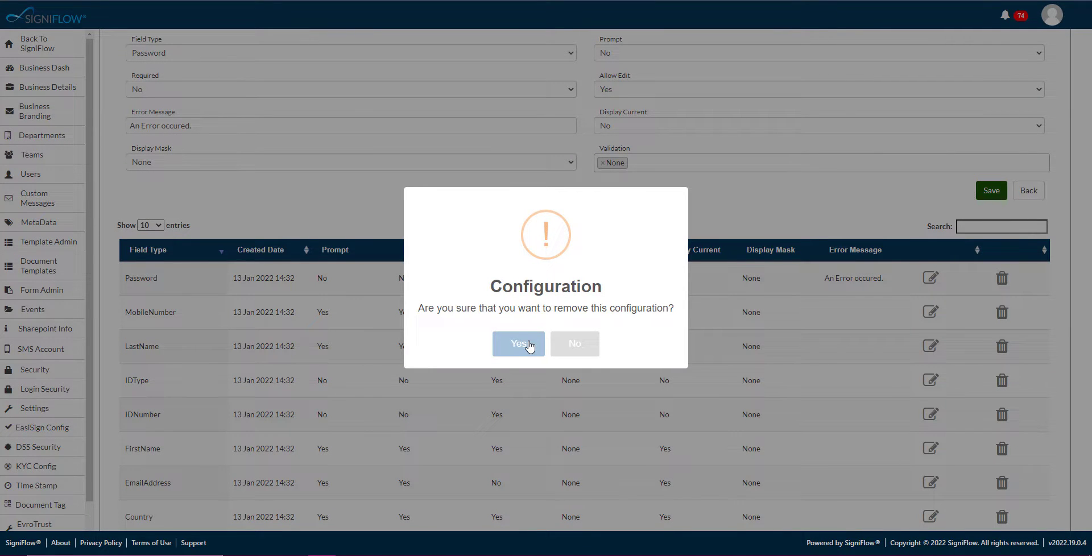
pyautogui.click(530, 345)
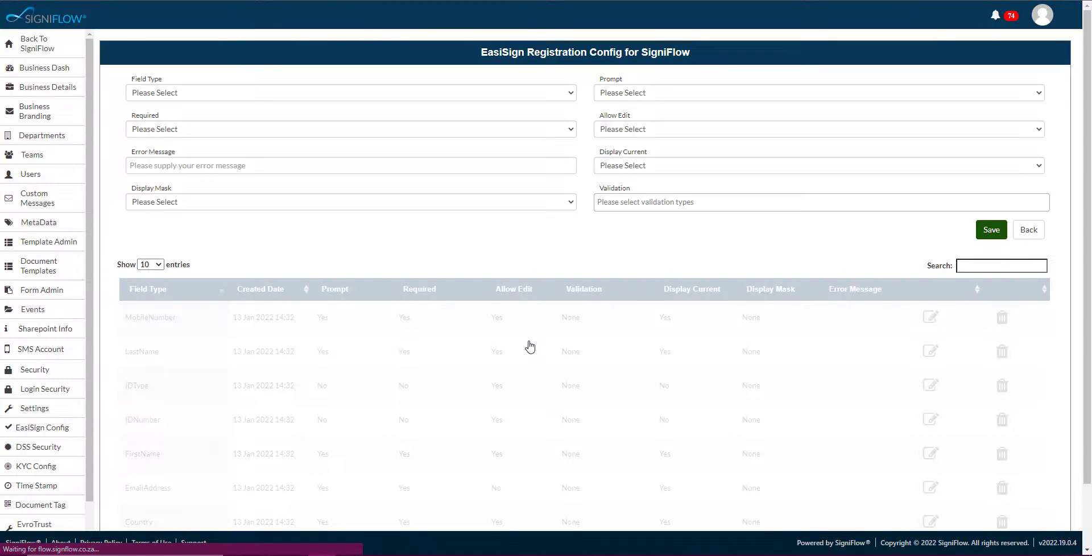